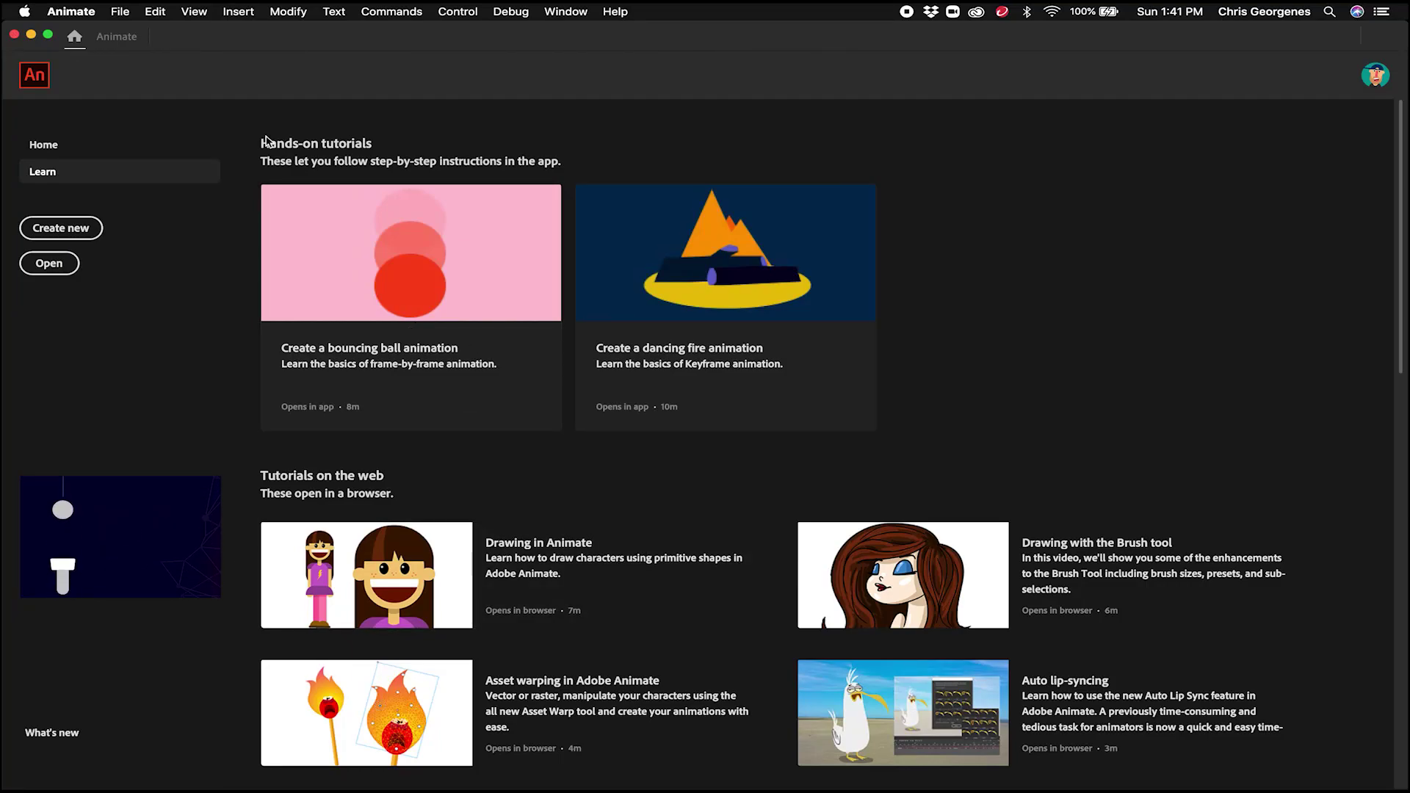
Create a new Full HD document at 1920 x 1080 pixels and 30 fps.
{"action": "left_click", "coordinate": [128, 10]}
{"action": "left_click", "coordinate": [133, 27]}
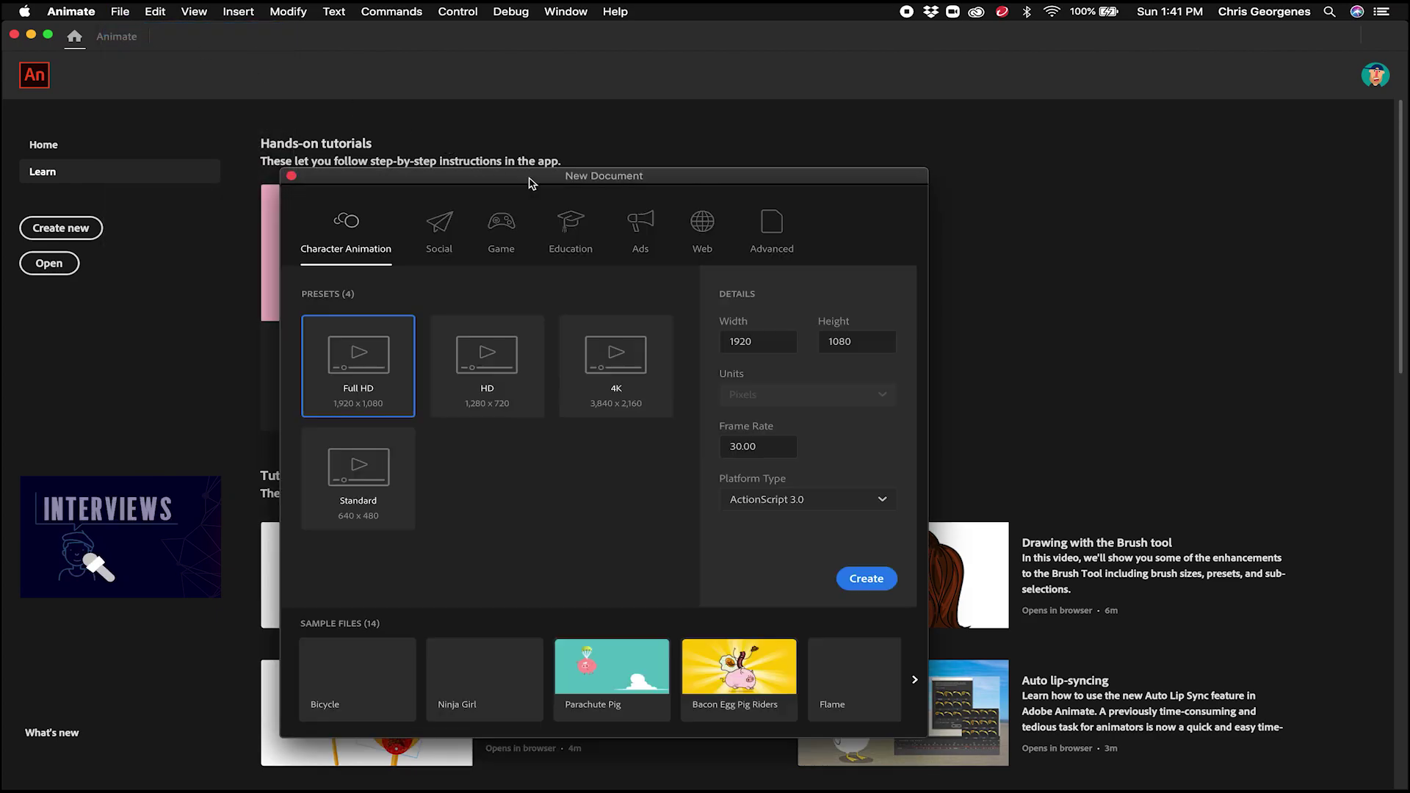
{"action": "left_click_drag", "start_coordinate": [533, 184], "coordinate": [626, 139]}
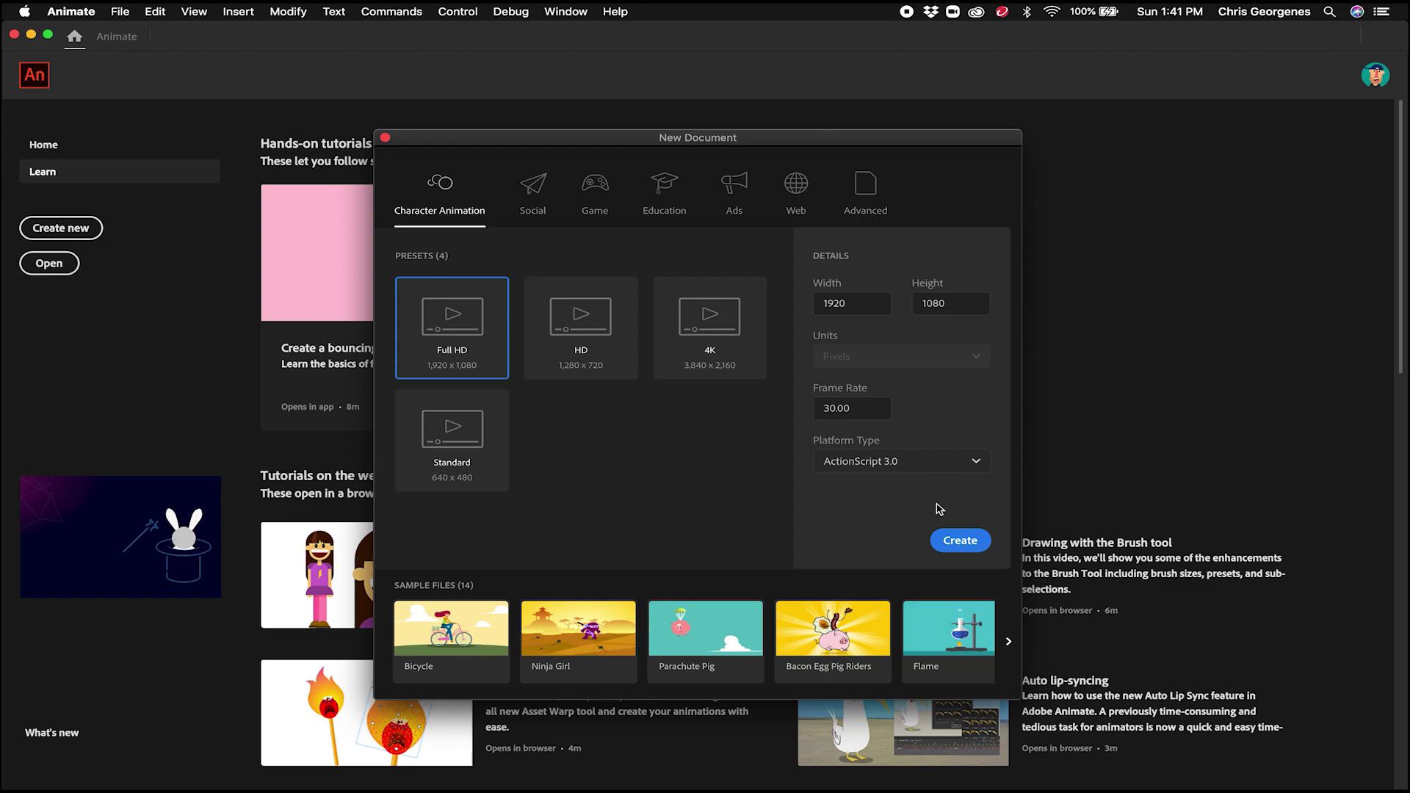
{"action": "left_click", "coordinate": [858, 302]}
{"action": "left_click_drag", "start_coordinate": [858, 302], "coordinate": [817, 303]}
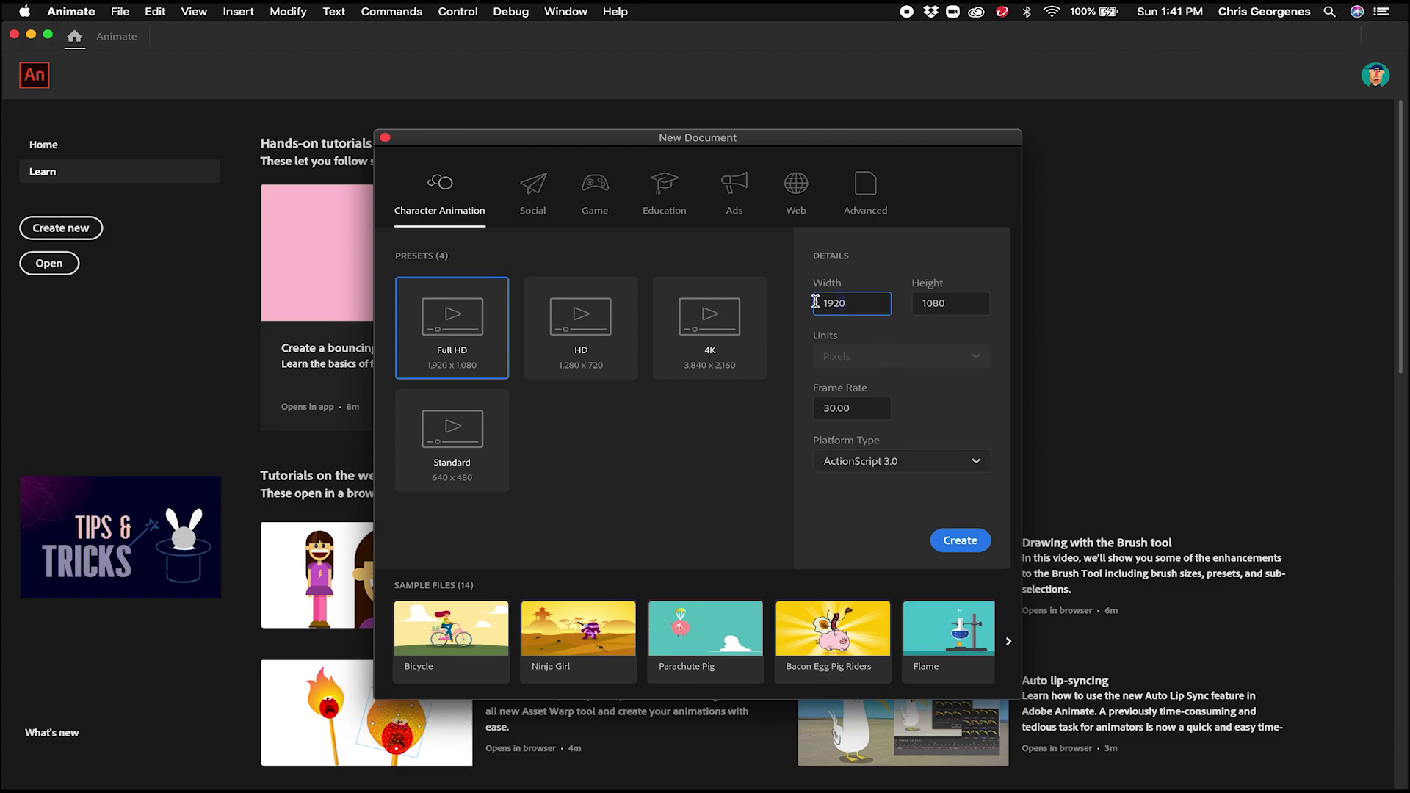
{"action": "left_click", "coordinate": [997, 222]}
{"action": "left_click_drag", "start_coordinate": [995, 221], "coordinate": [860, 221]}
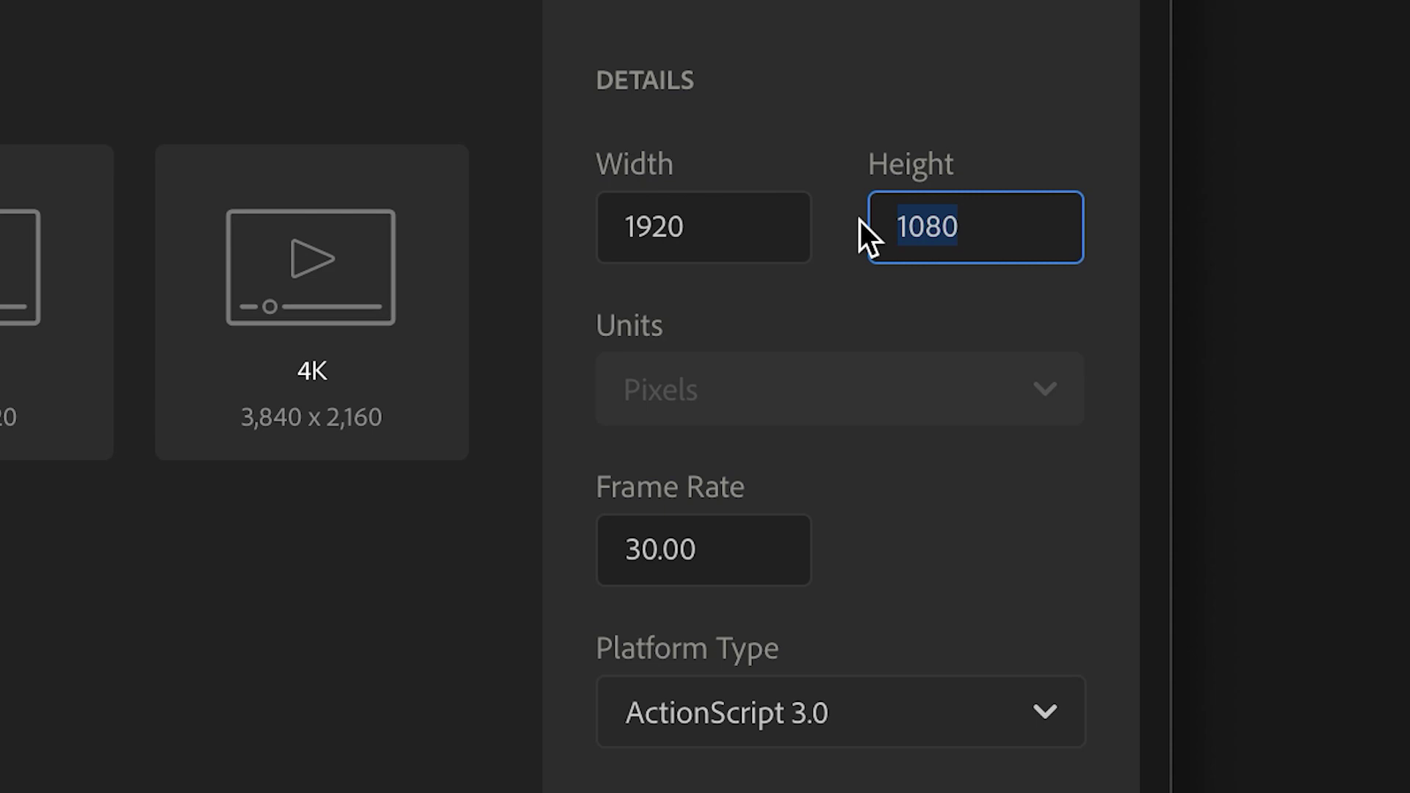
{"action": "left_click", "coordinate": [960, 540]}
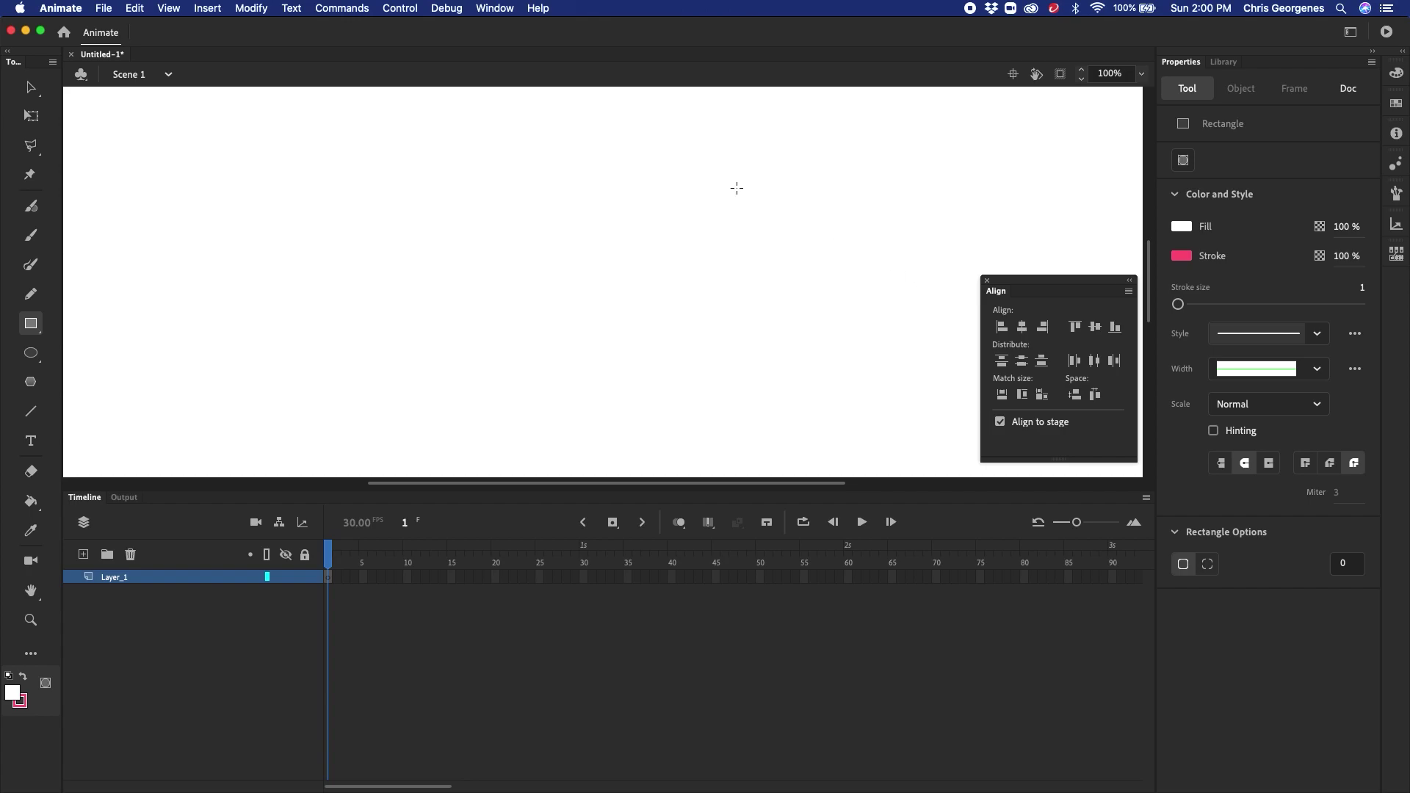
Choose WGO_01.mp4 to import to the stage.
{"action": "left_click", "coordinate": [108, 14]}
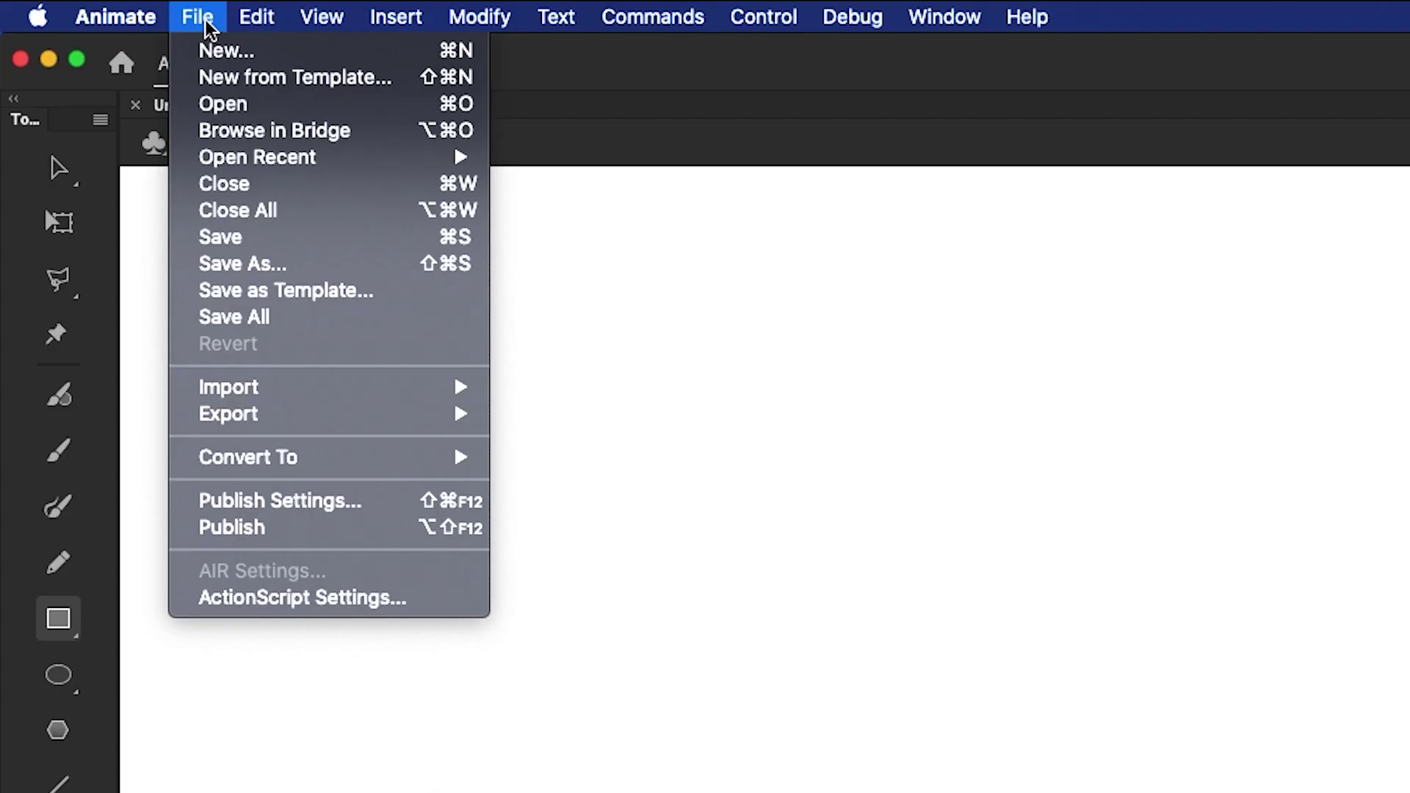
{"action": "mouse_move", "coordinate": [321, 393]}
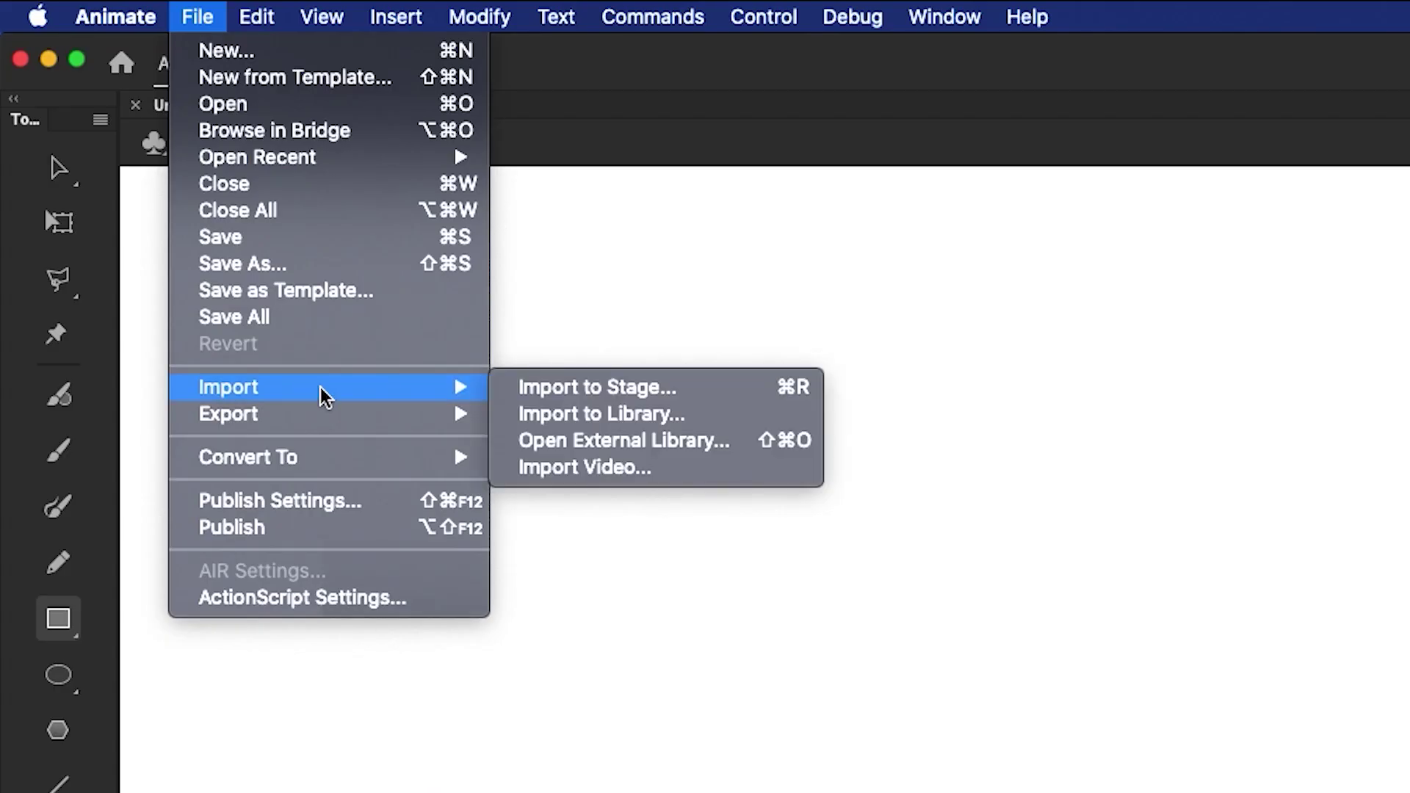
{"action": "left_click", "coordinate": [701, 396]}
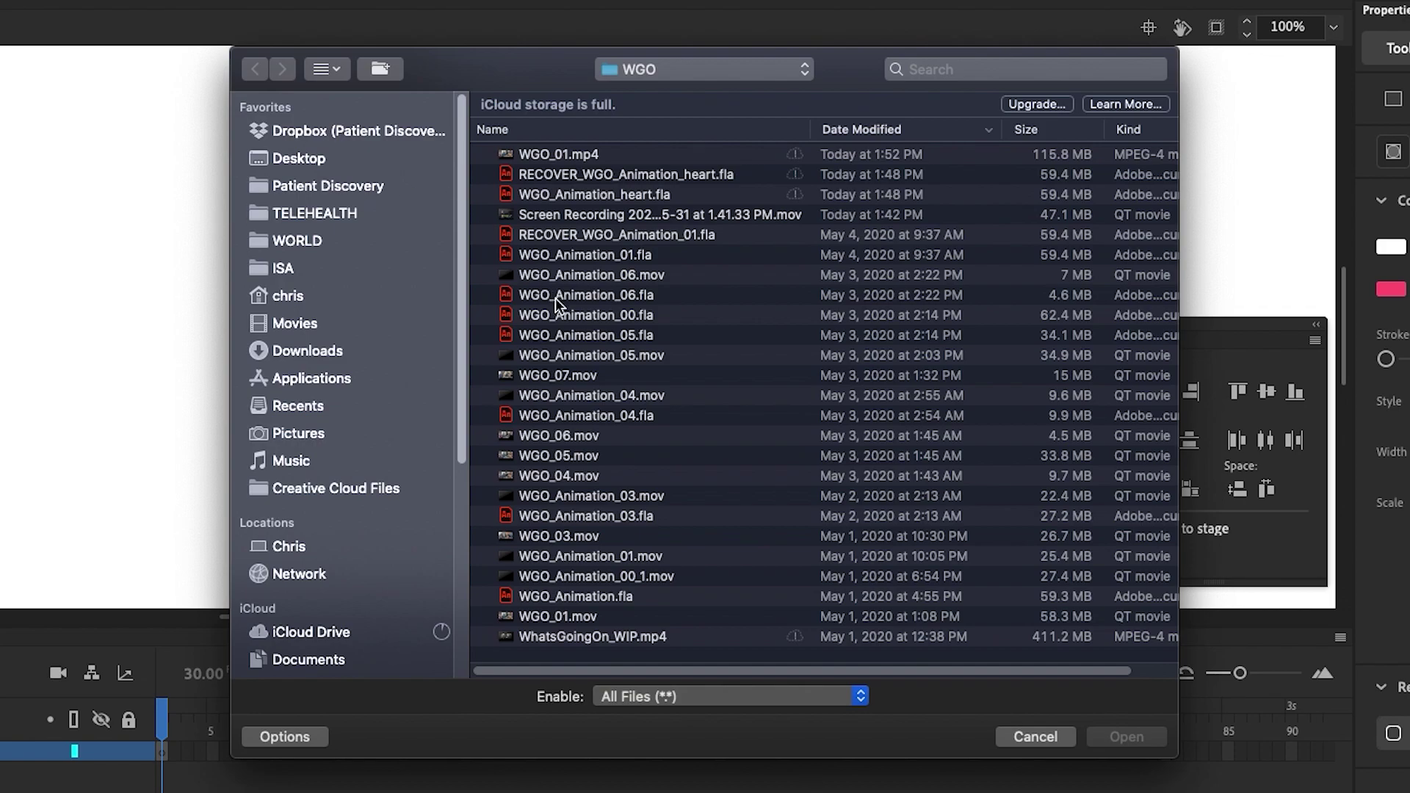
{"action": "left_click", "coordinate": [570, 155]}
{"action": "double_click", "coordinate": [570, 157]}
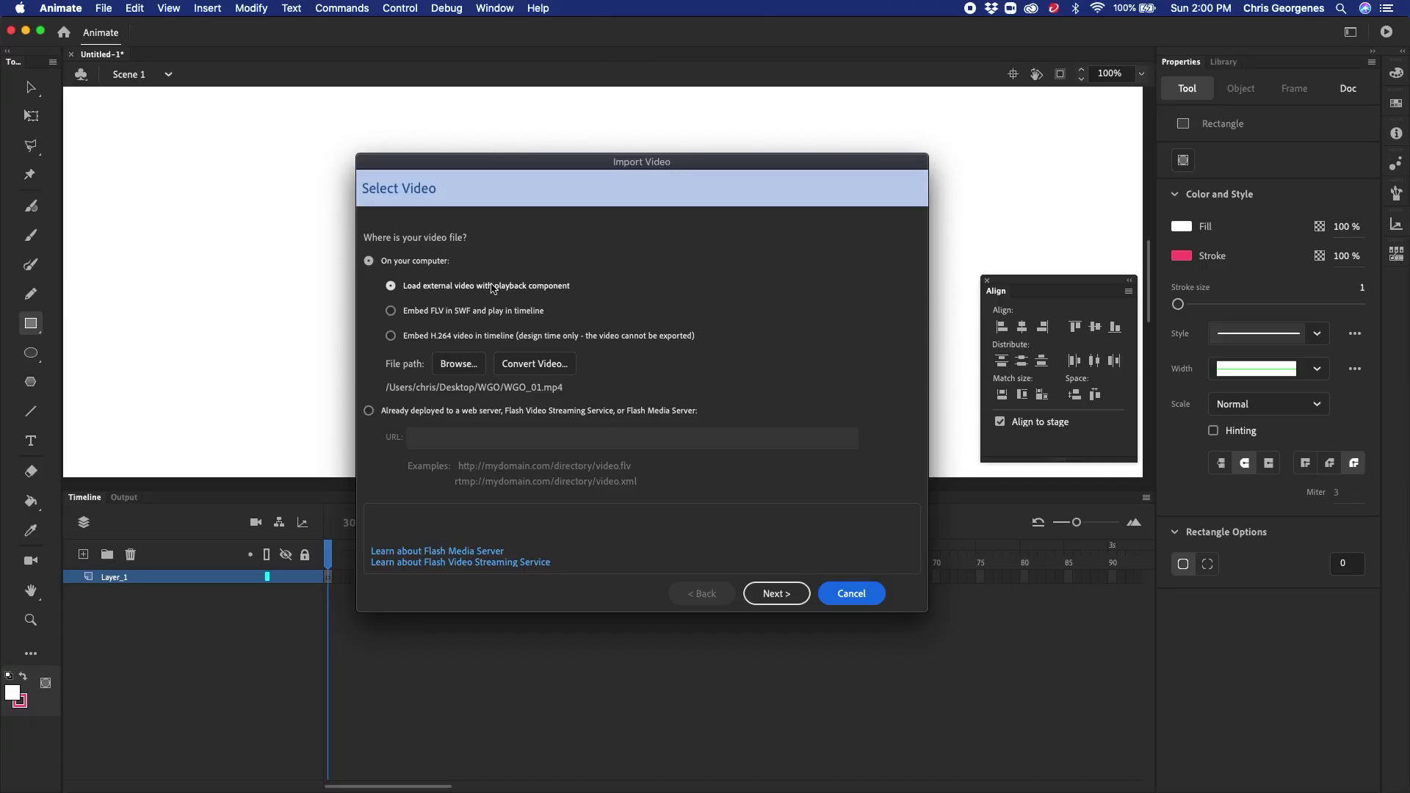
Embed the H.264 video in the timeline as a Graphic symbol, excluding audio.
{"action": "left_click", "coordinate": [391, 337]}
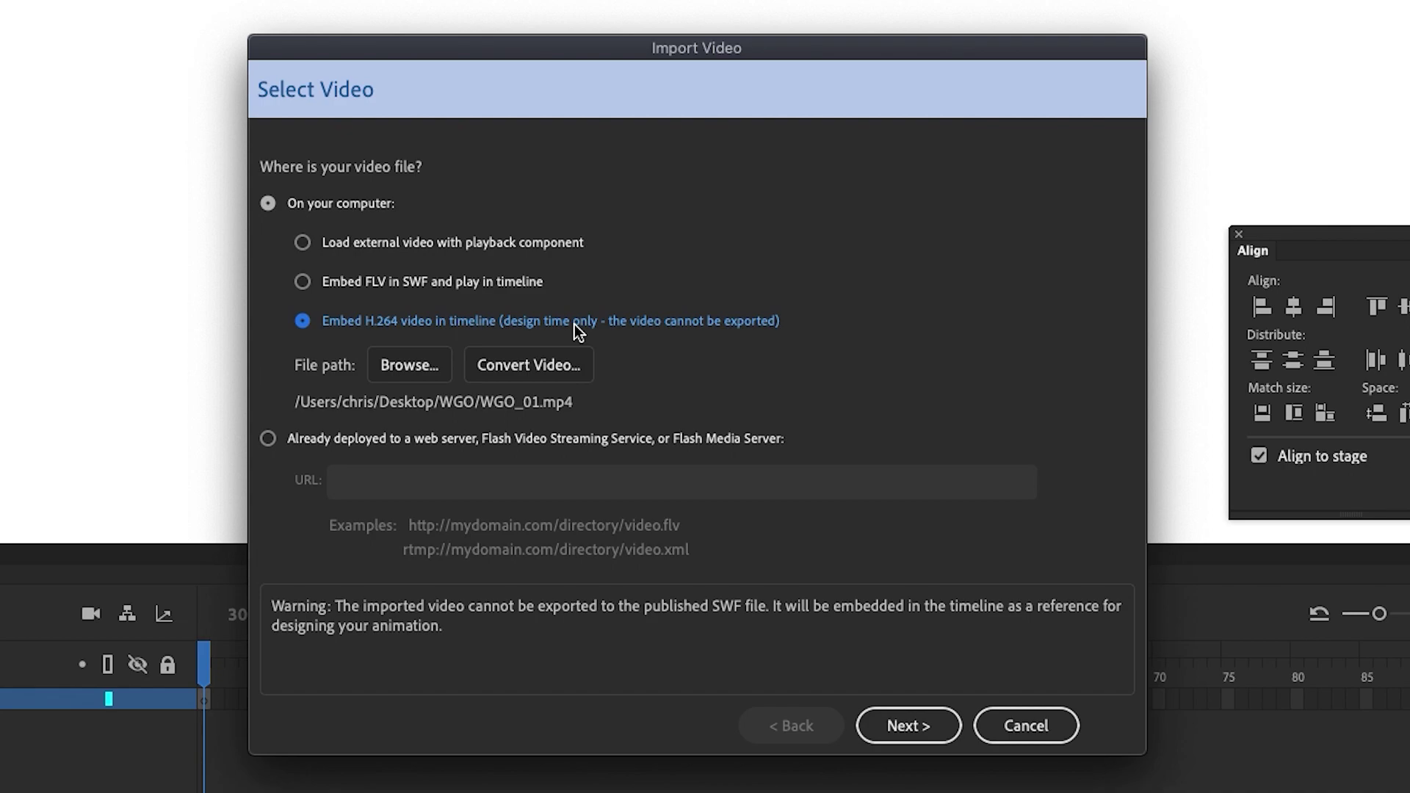
{"action": "left_click", "coordinate": [908, 726]}
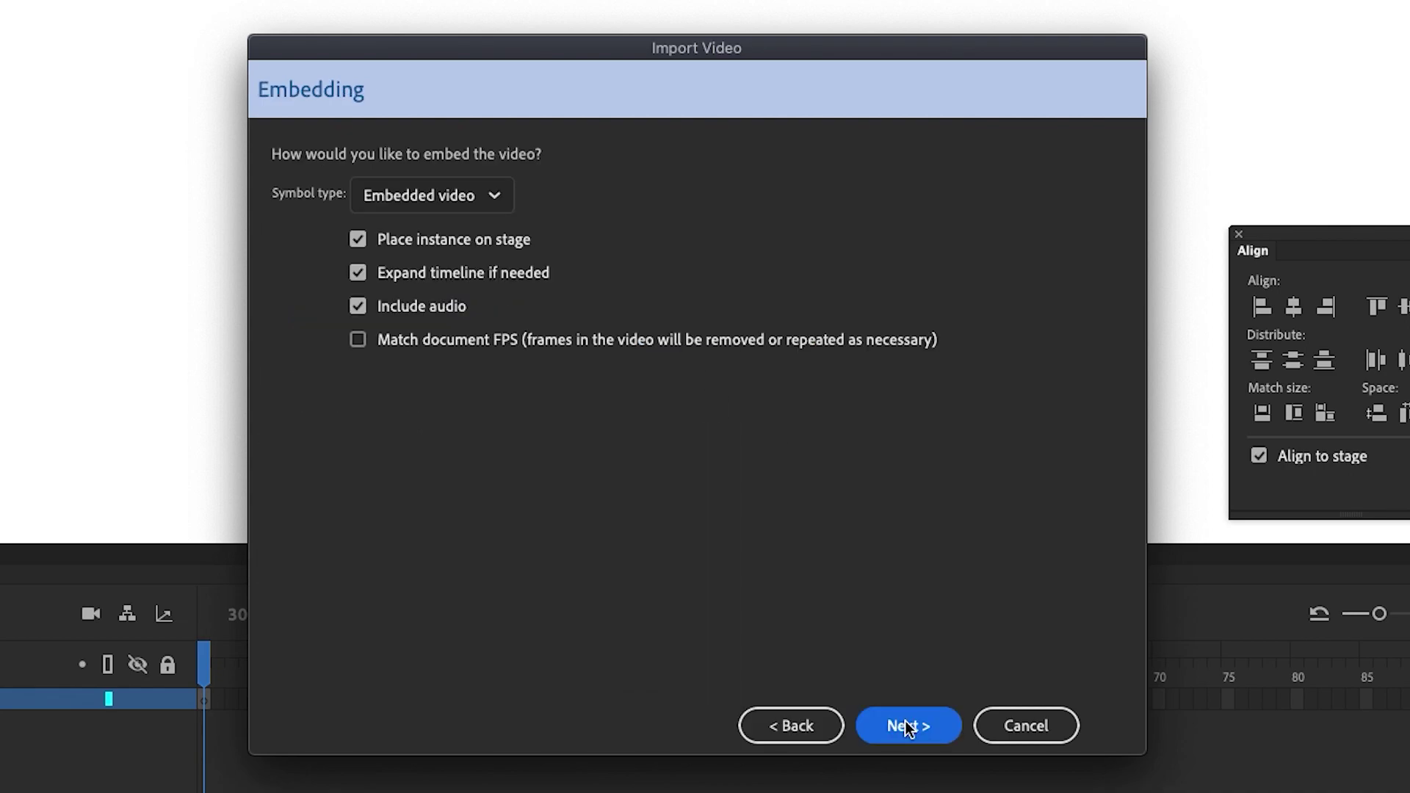
{"action": "left_click", "coordinate": [465, 195]}
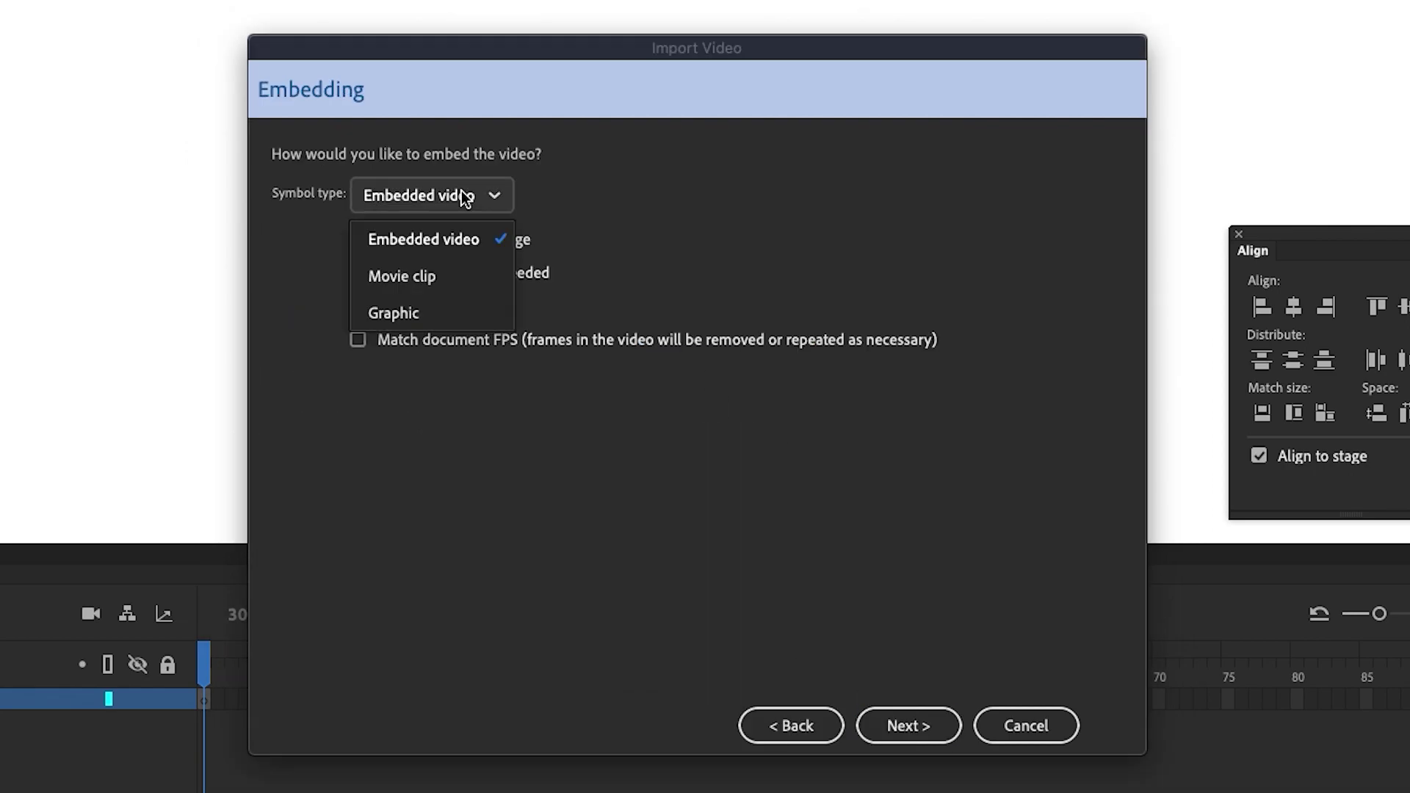
{"action": "left_click", "coordinate": [404, 313]}
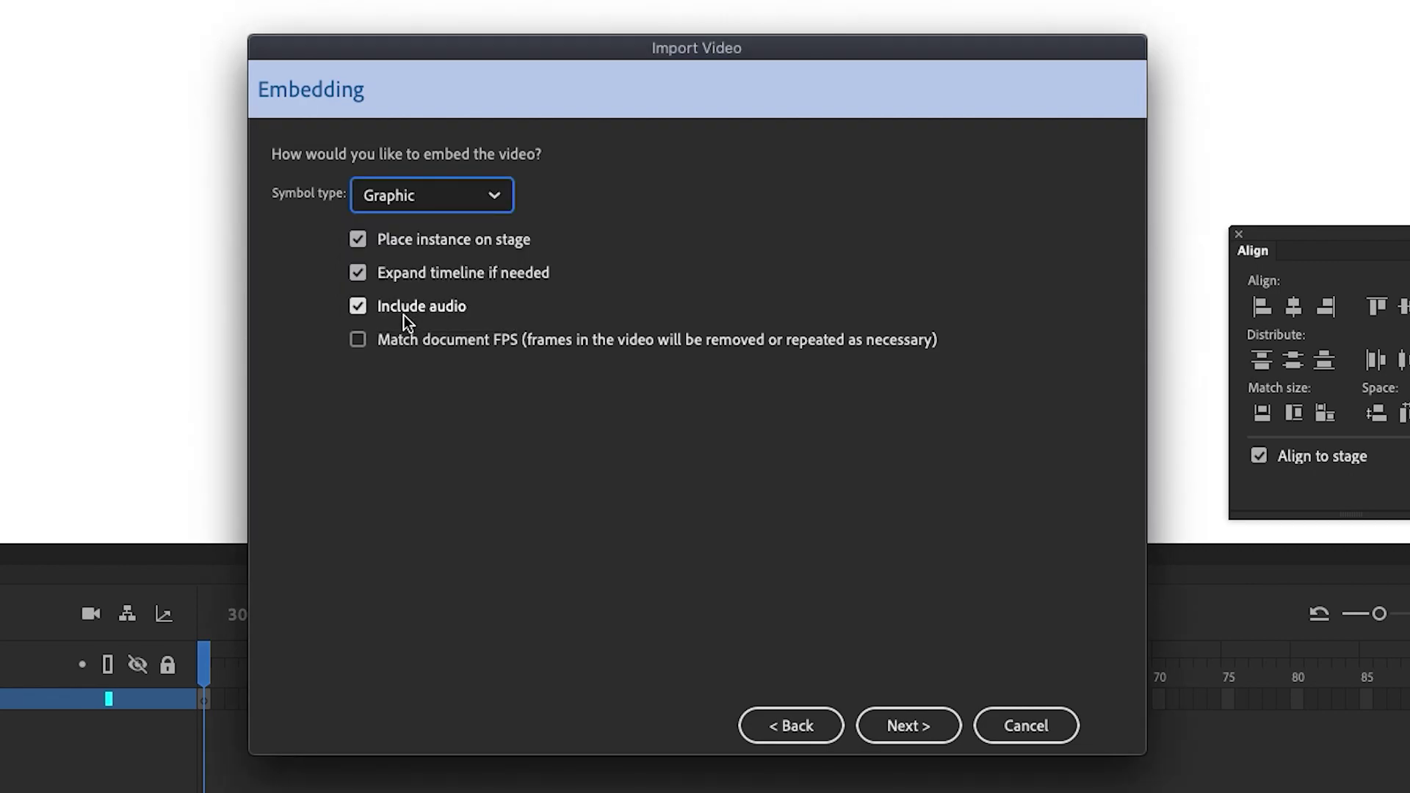
{"action": "left_click", "coordinate": [359, 307]}
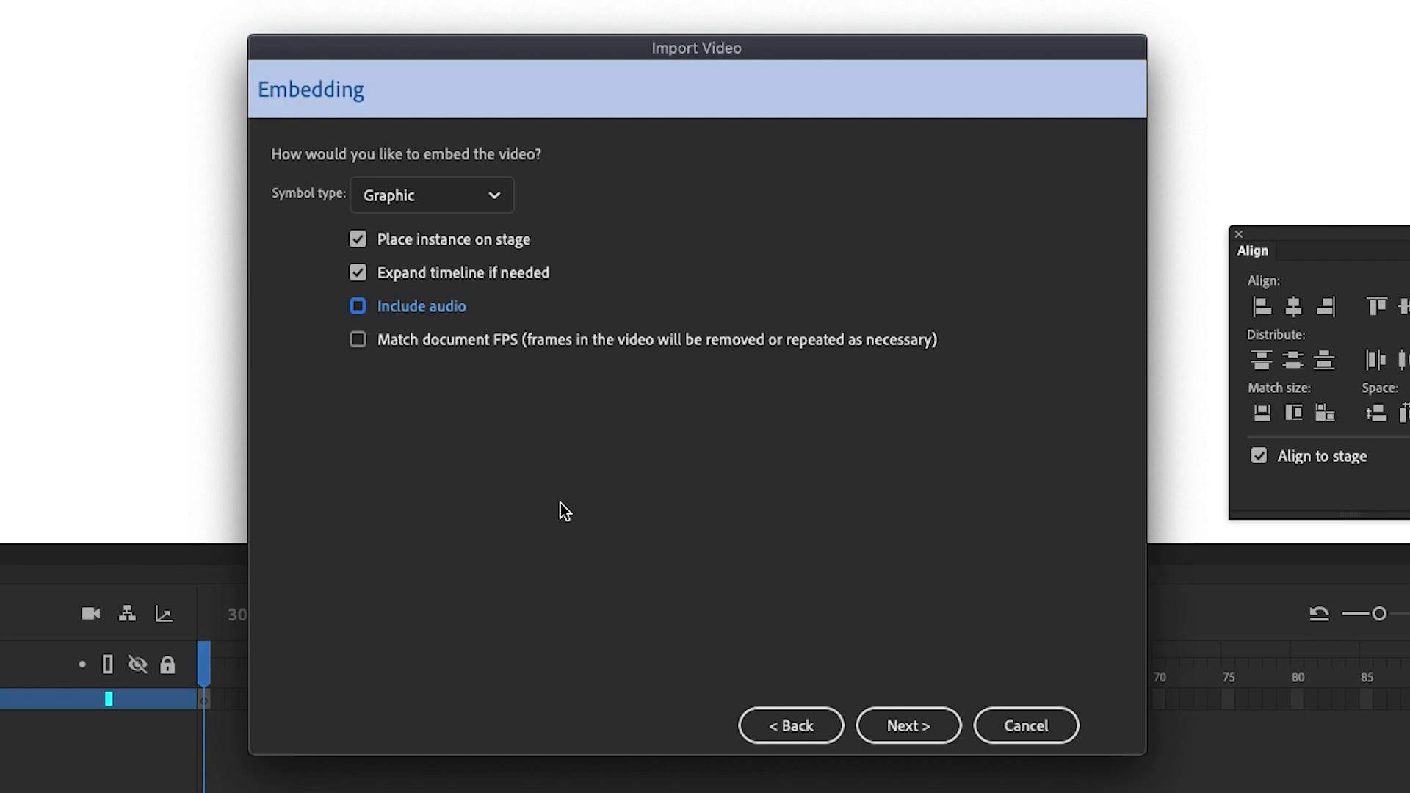
{"action": "left_click", "coordinate": [913, 722]}
{"action": "left_click", "coordinate": [913, 723]}
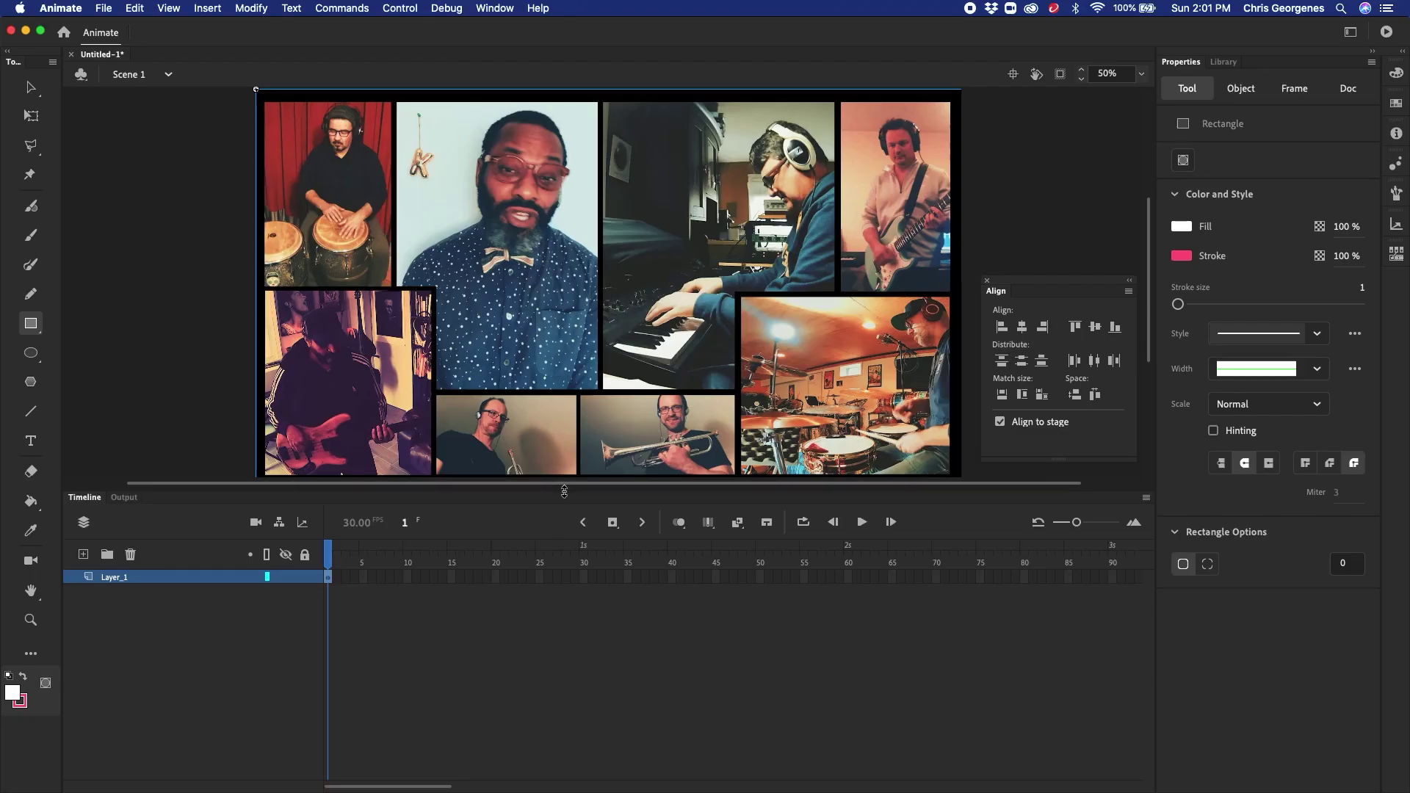
Enlarge the stage area and extend Layer_1's video with frames through frame 588.
{"action": "left_click_drag", "start_coordinate": [563, 490], "coordinate": [548, 621]}
{"action": "left_click", "coordinate": [340, 688]}
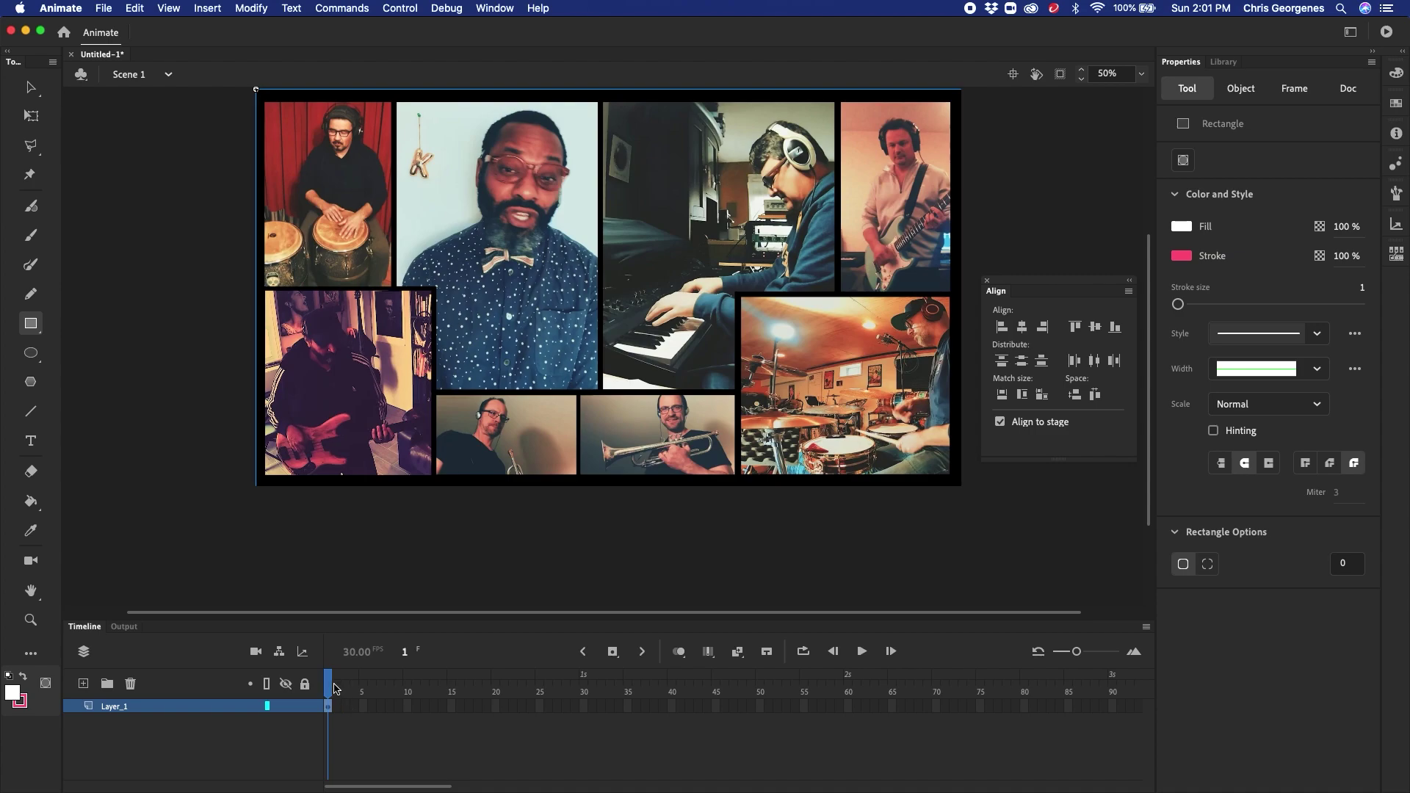
{"action": "left_click_drag", "start_coordinate": [562, 713], "coordinate": [1083, 707]}
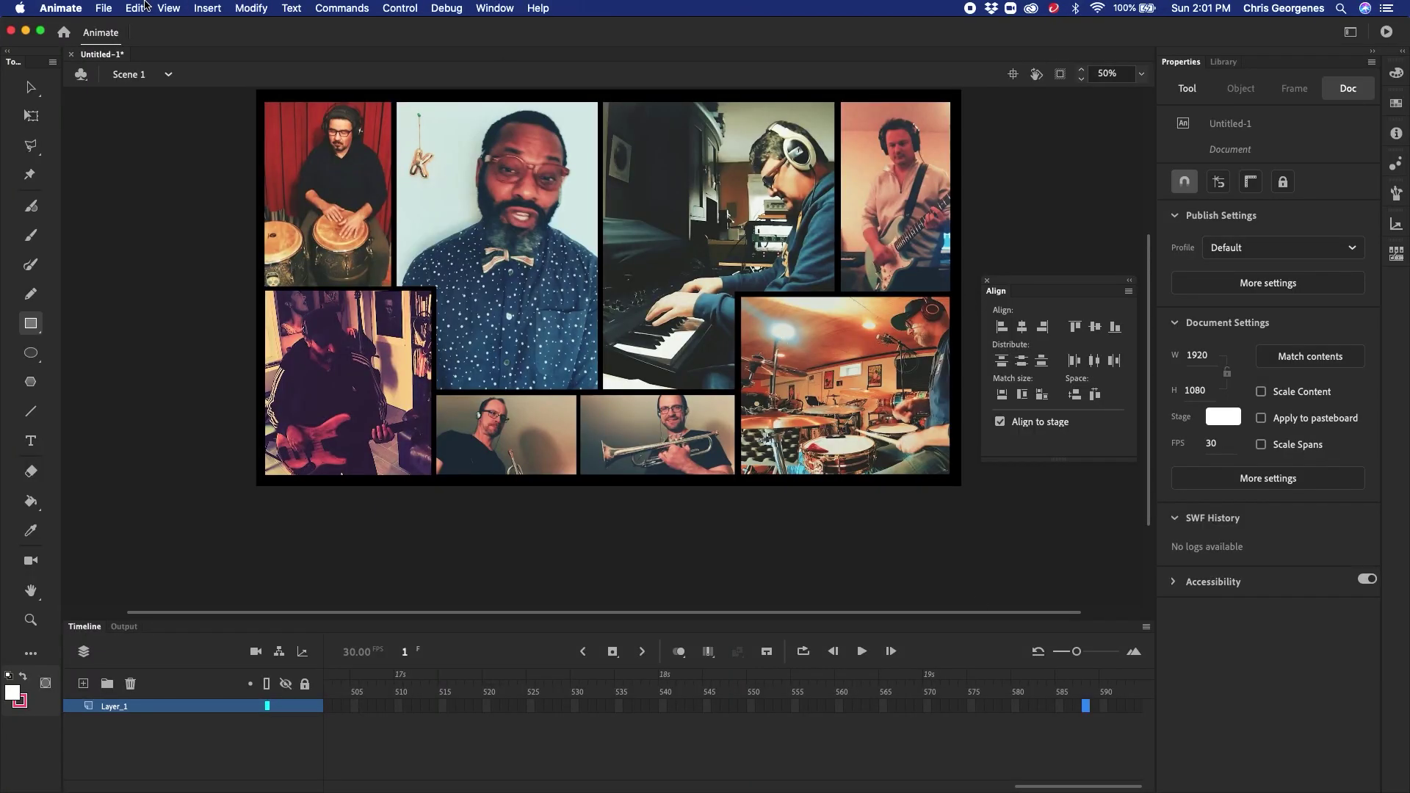
{"action": "left_click", "coordinate": [209, 8]}
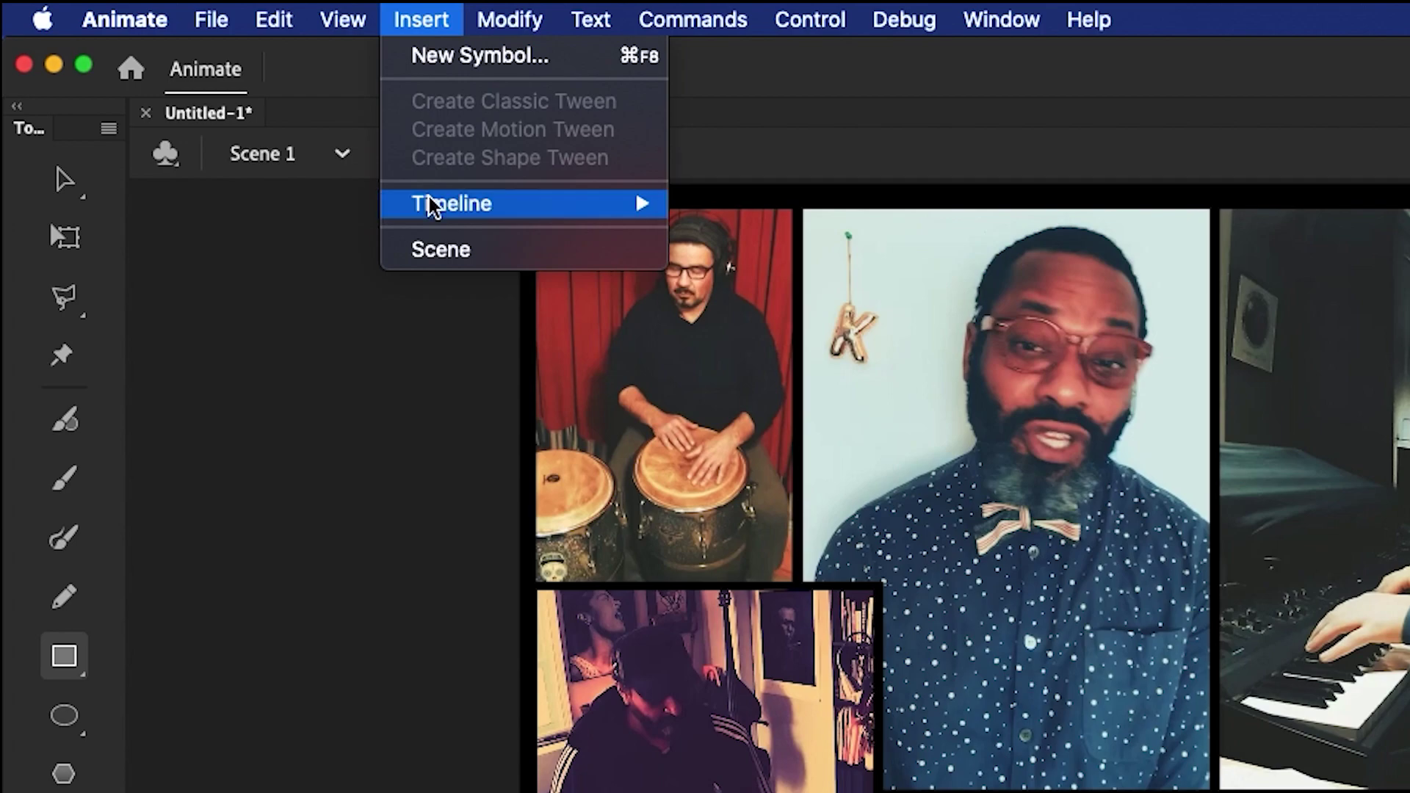
{"action": "mouse_move", "coordinate": [433, 205]}
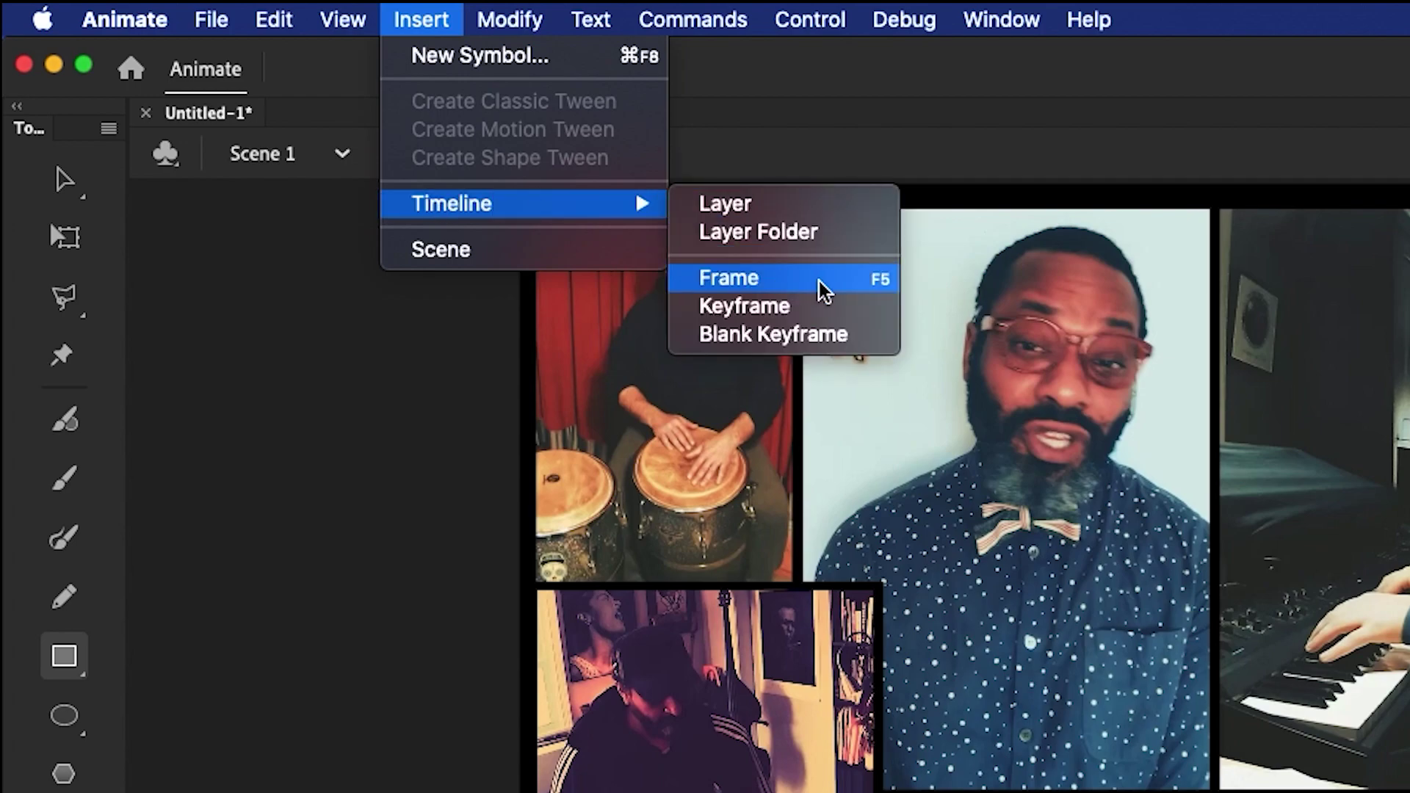
{"action": "left_click", "coordinate": [817, 286]}
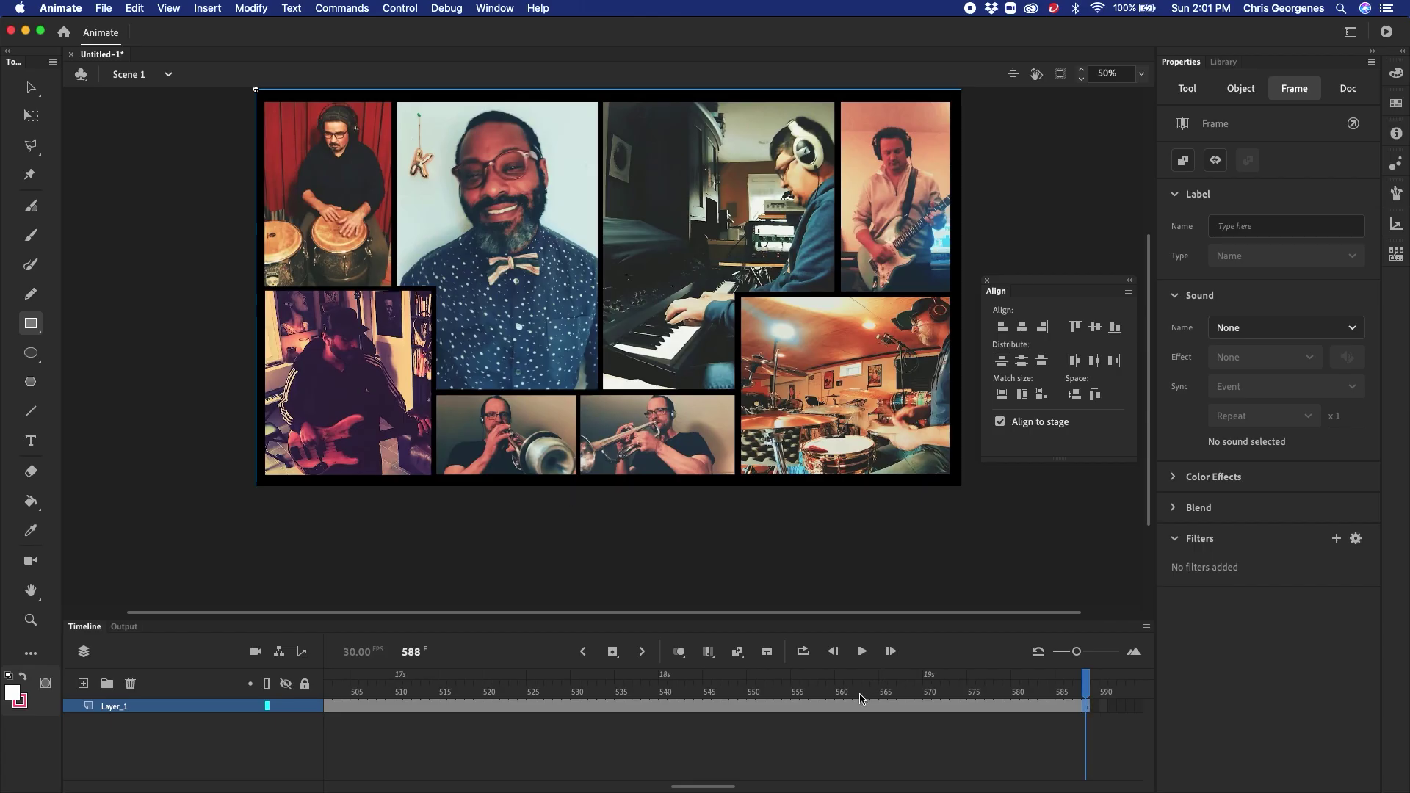
{"action": "left_click_drag", "start_coordinate": [856, 694], "coordinate": [320, 660]}
{"action": "scroll", "coordinate": [439, 708], "scroll_direction": "left", "scroll_amount": 5}
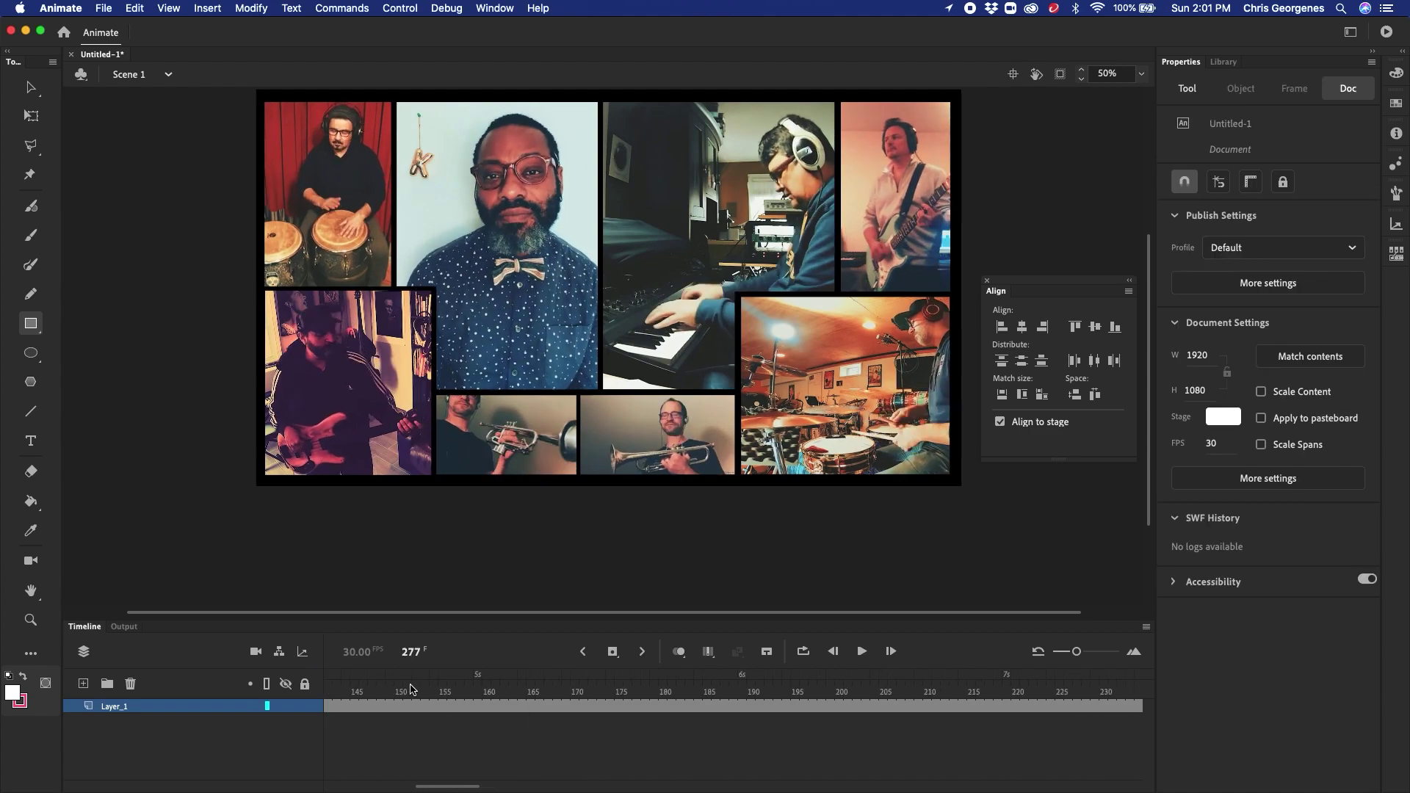
Scrub back to around frame 141 and add a new layer above the video.
{"action": "left_click_drag", "start_coordinate": [411, 688], "coordinate": [531, 682]}
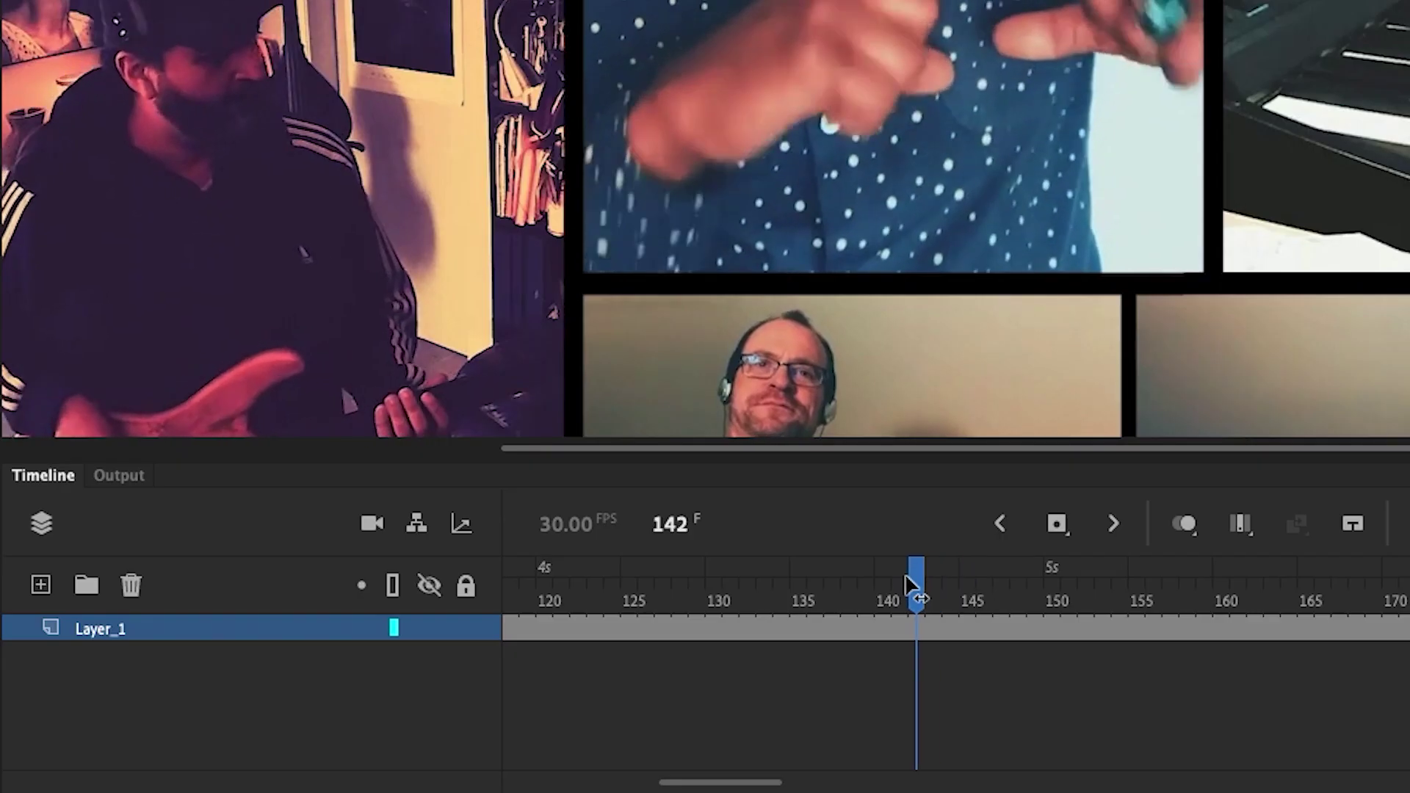
{"action": "left_click_drag", "start_coordinate": [911, 585], "coordinate": [900, 588]}
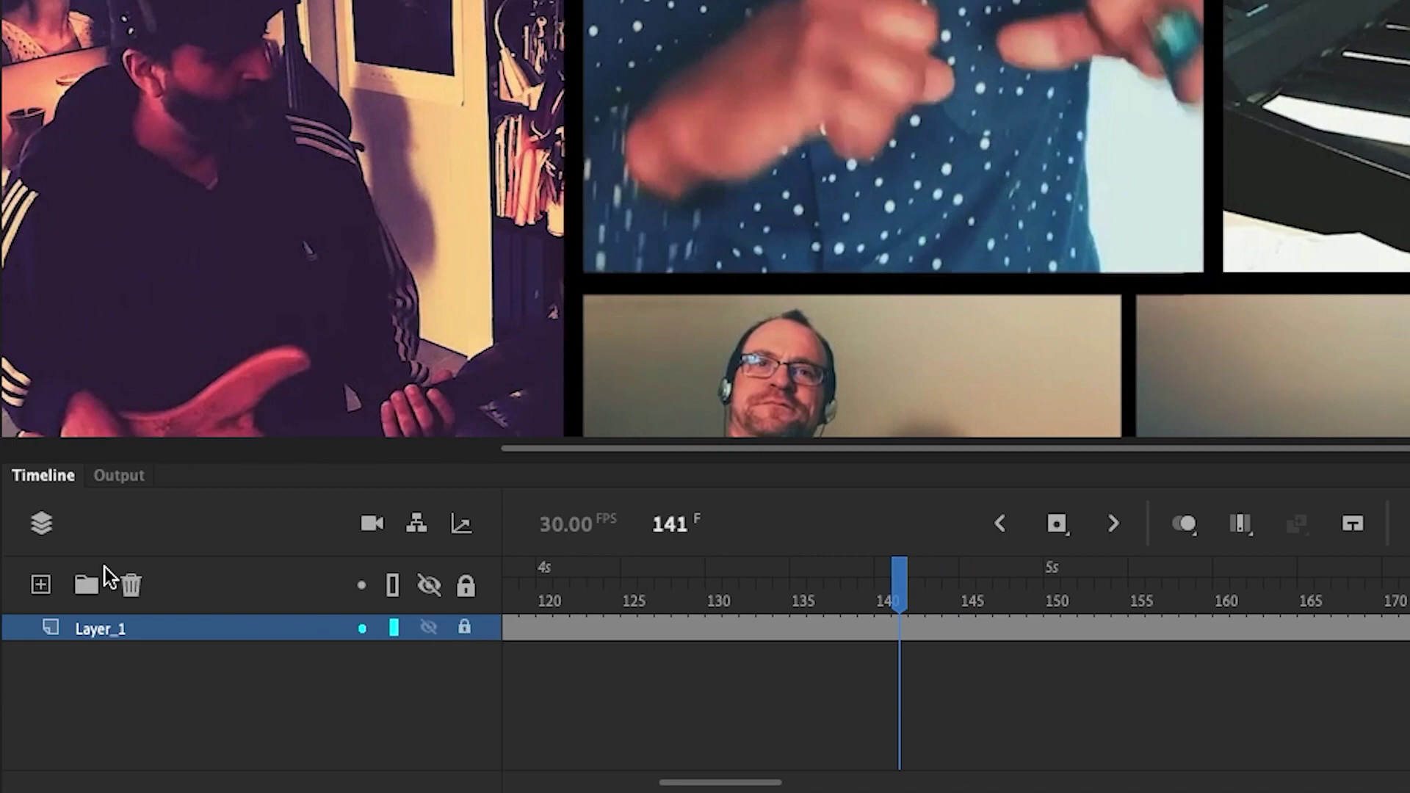
{"action": "left_click", "coordinate": [42, 586]}
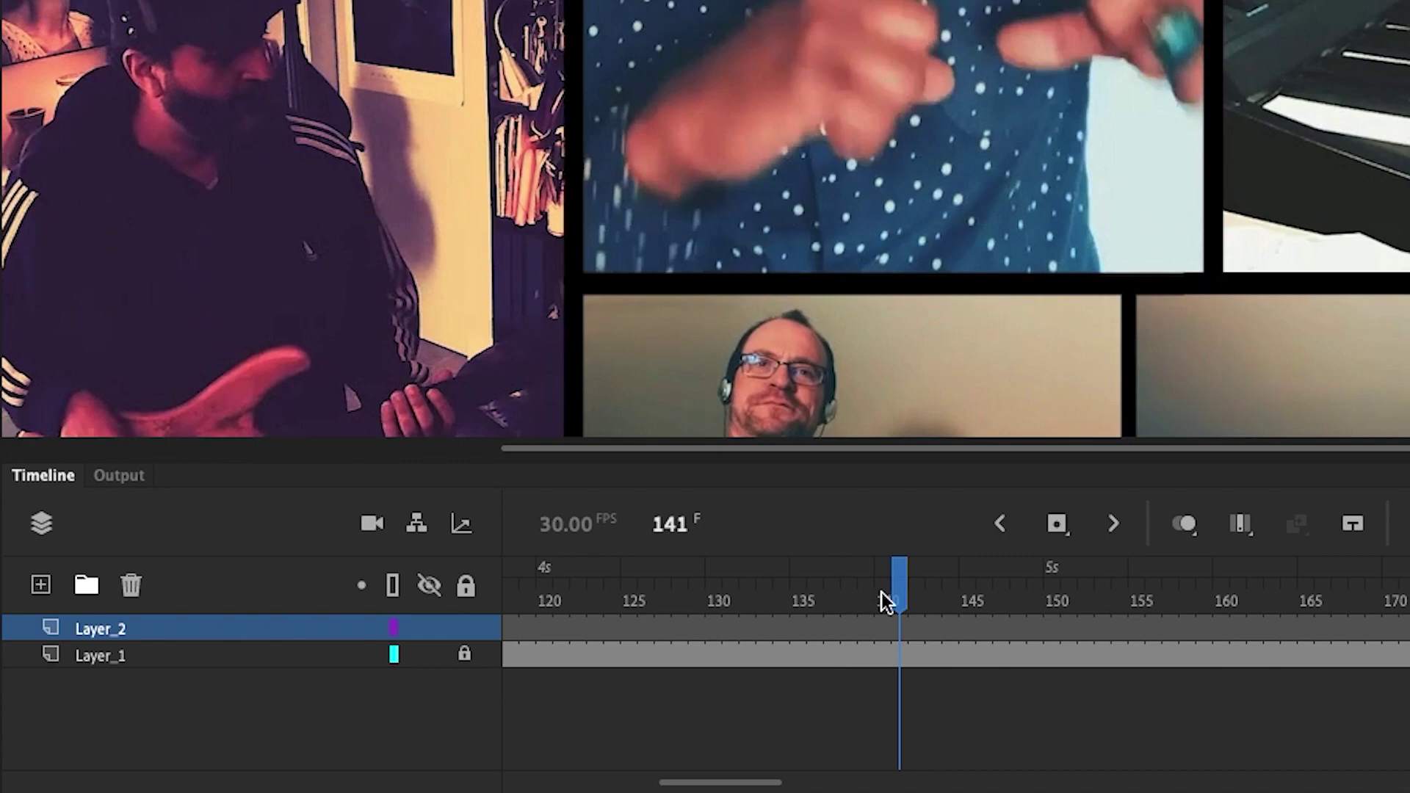
Insert a blank keyframe on Layer_2 at frame 146, where the heart hands appear.
{"action": "left_click_drag", "start_coordinate": [891, 585], "coordinate": [1049, 580]}
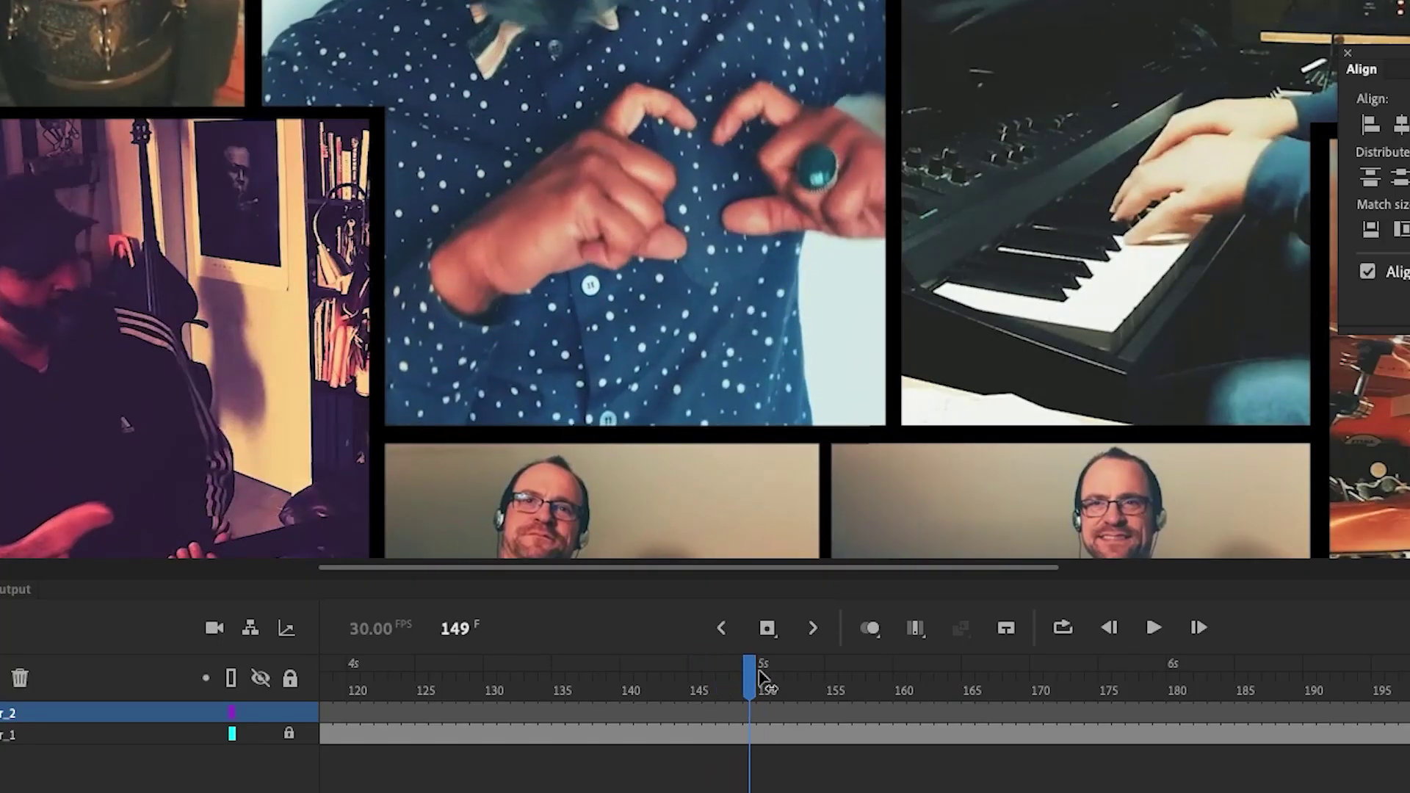
{"action": "left_click_drag", "start_coordinate": [763, 676], "coordinate": [707, 656]}
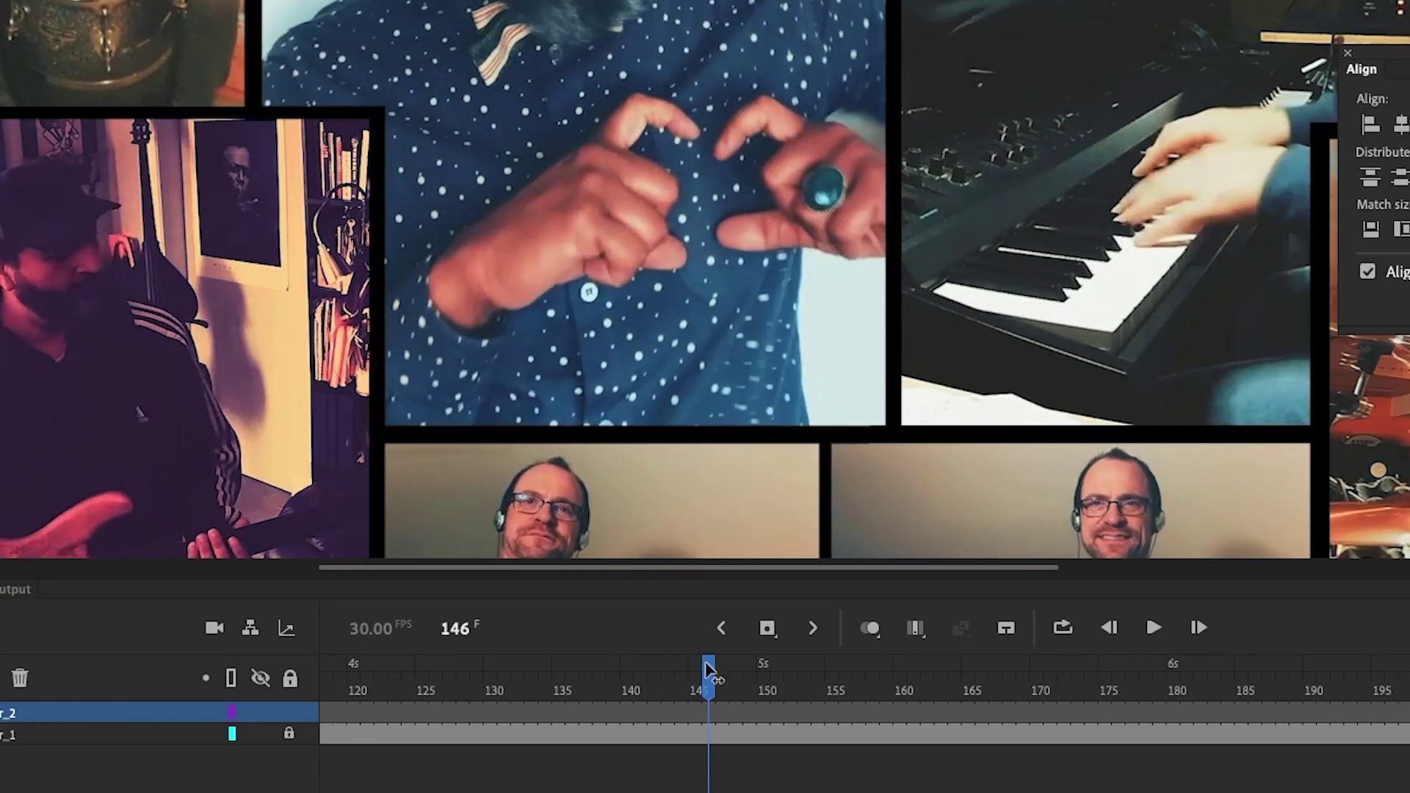
{"action": "left_click", "coordinate": [712, 707]}
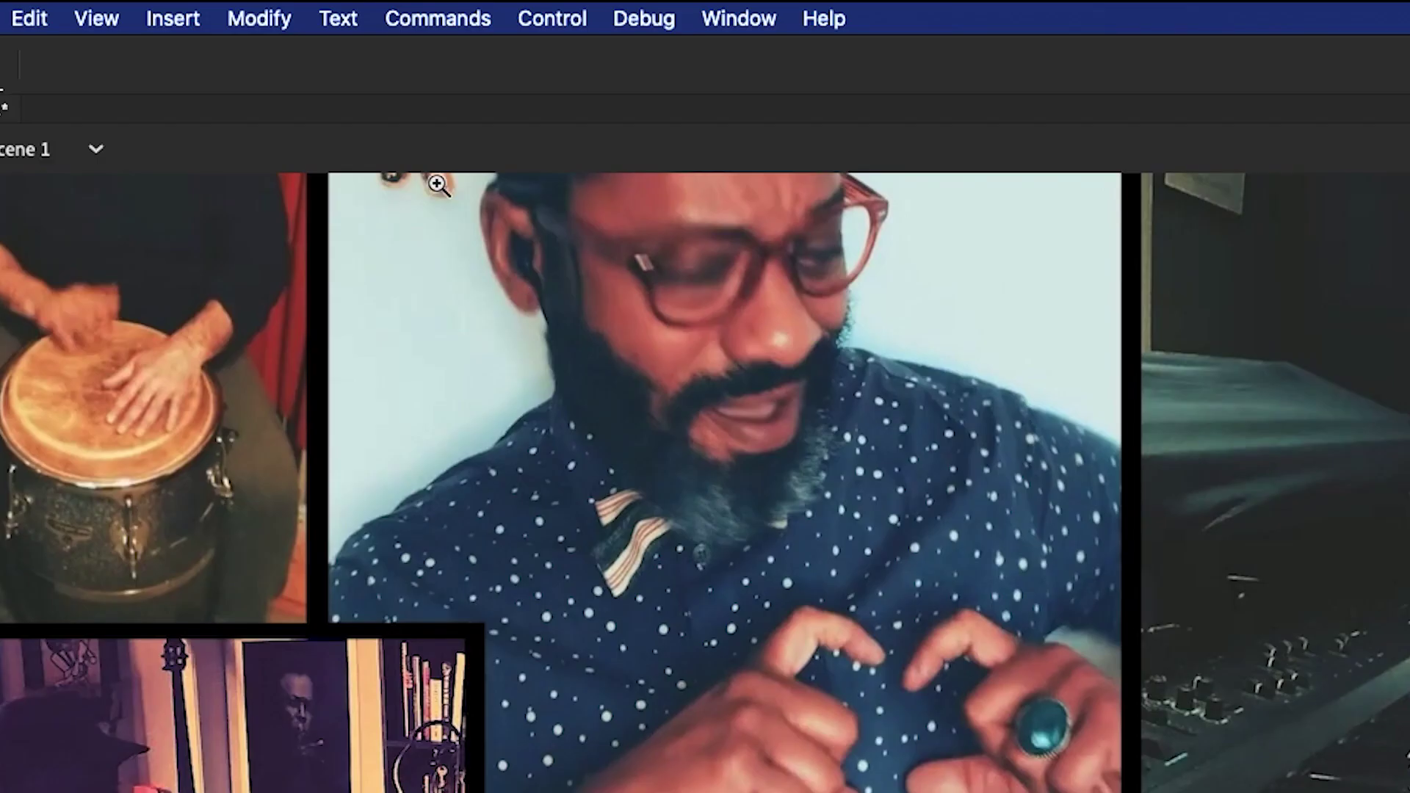
{"action": "left_click", "coordinate": [176, 17]}
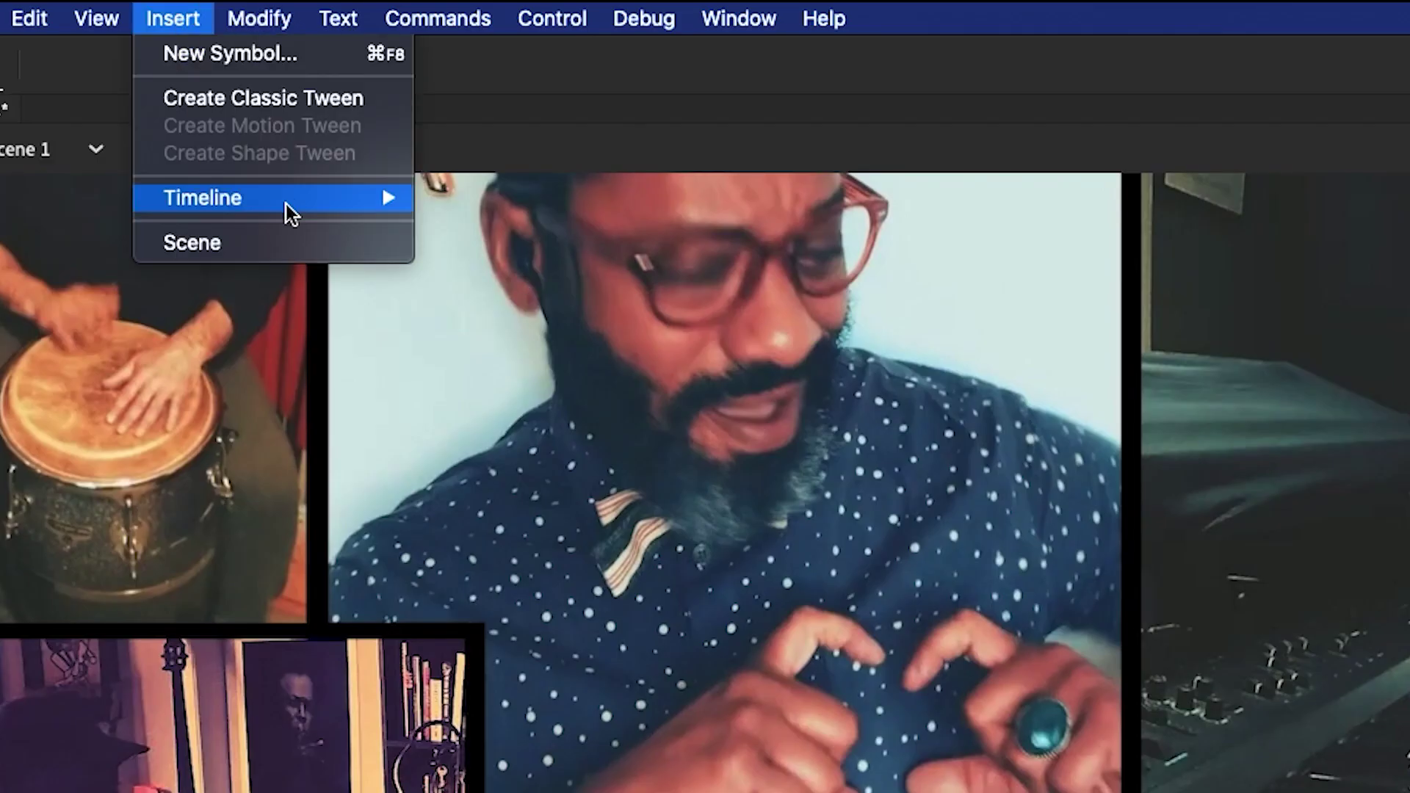
{"action": "mouse_move", "coordinate": [286, 204]}
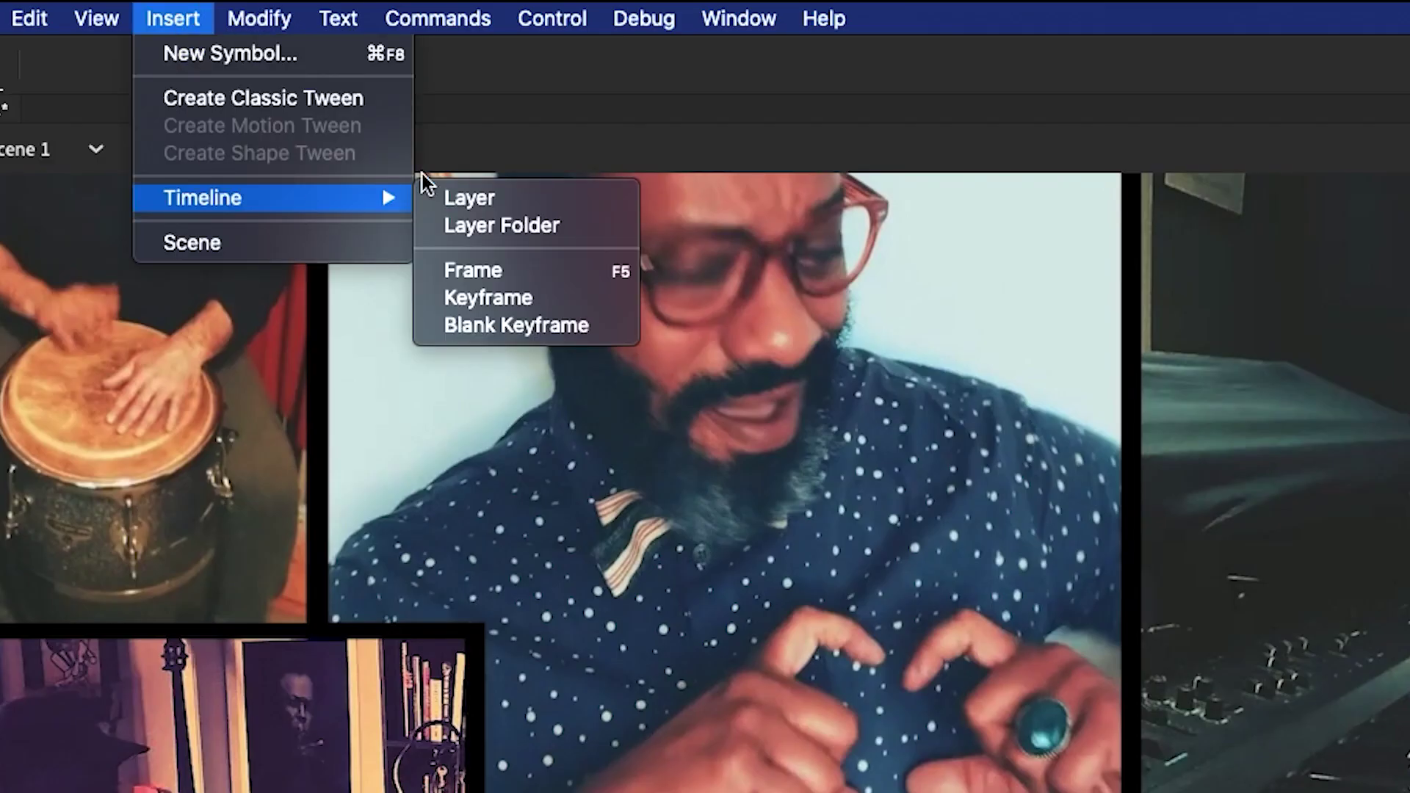
{"action": "left_click", "coordinate": [531, 325]}
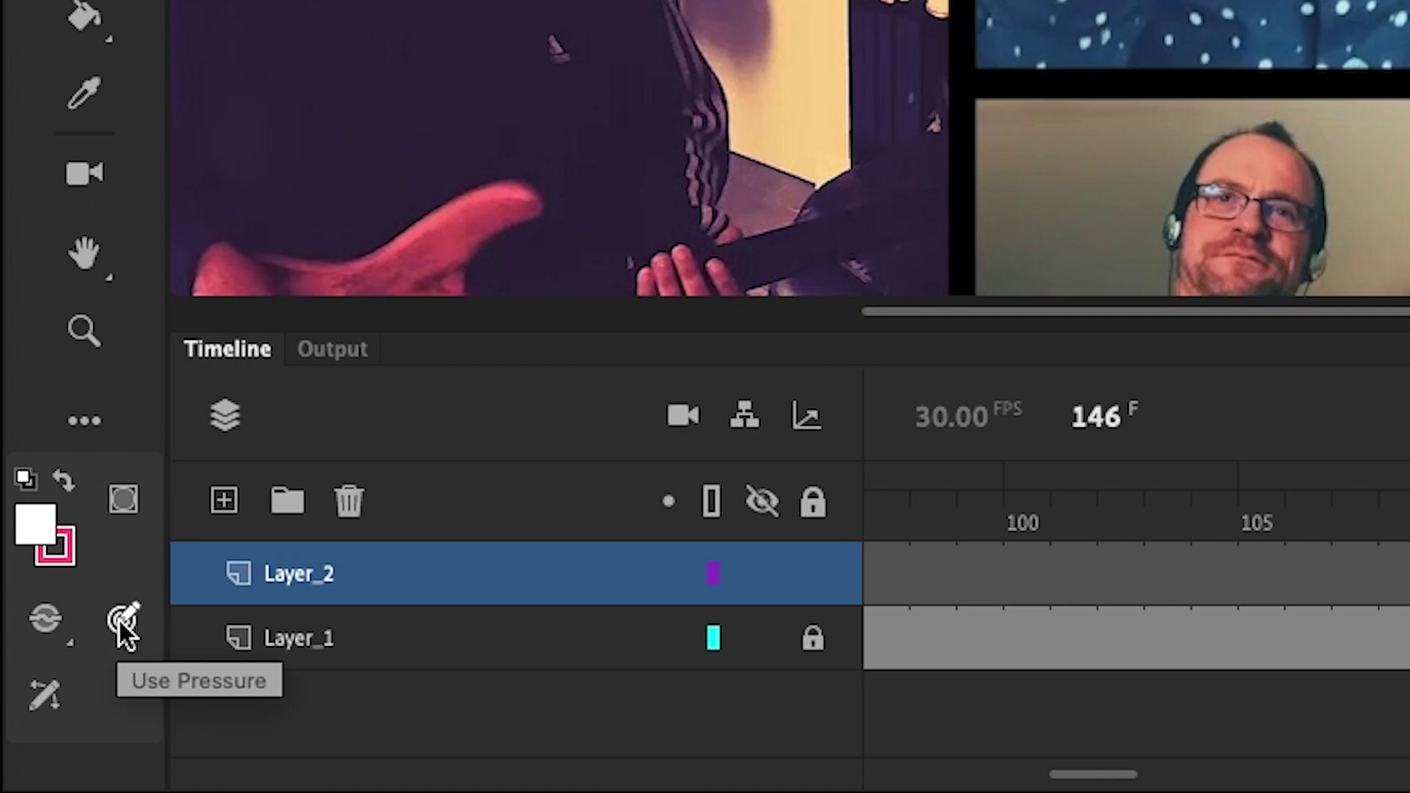
Turn on Use Pressure, set brush size 10, and save a new brush preset.
{"action": "left_click", "coordinate": [121, 620]}
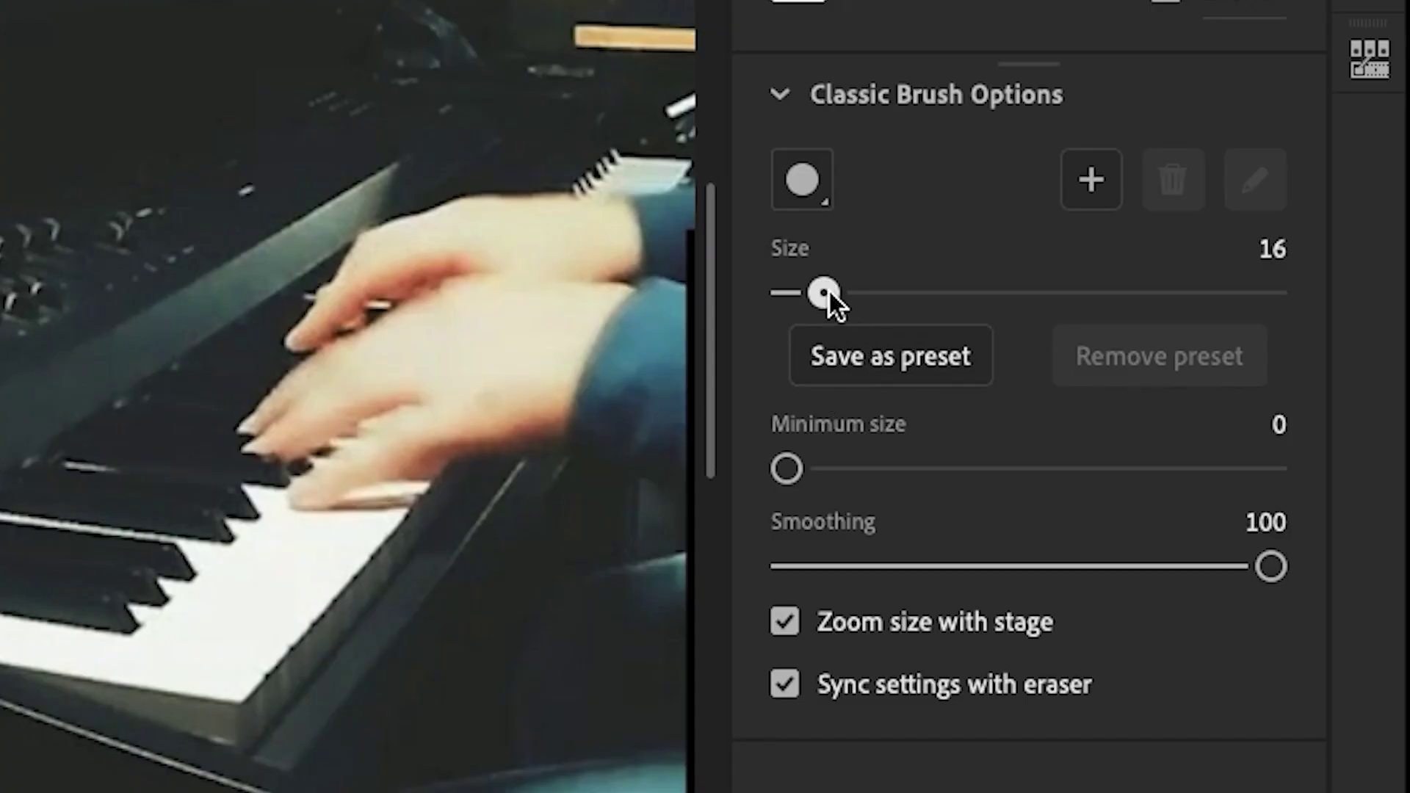
{"action": "left_click_drag", "start_coordinate": [828, 293], "coordinate": [813, 295]}
{"action": "left_click", "coordinate": [1095, 185]}
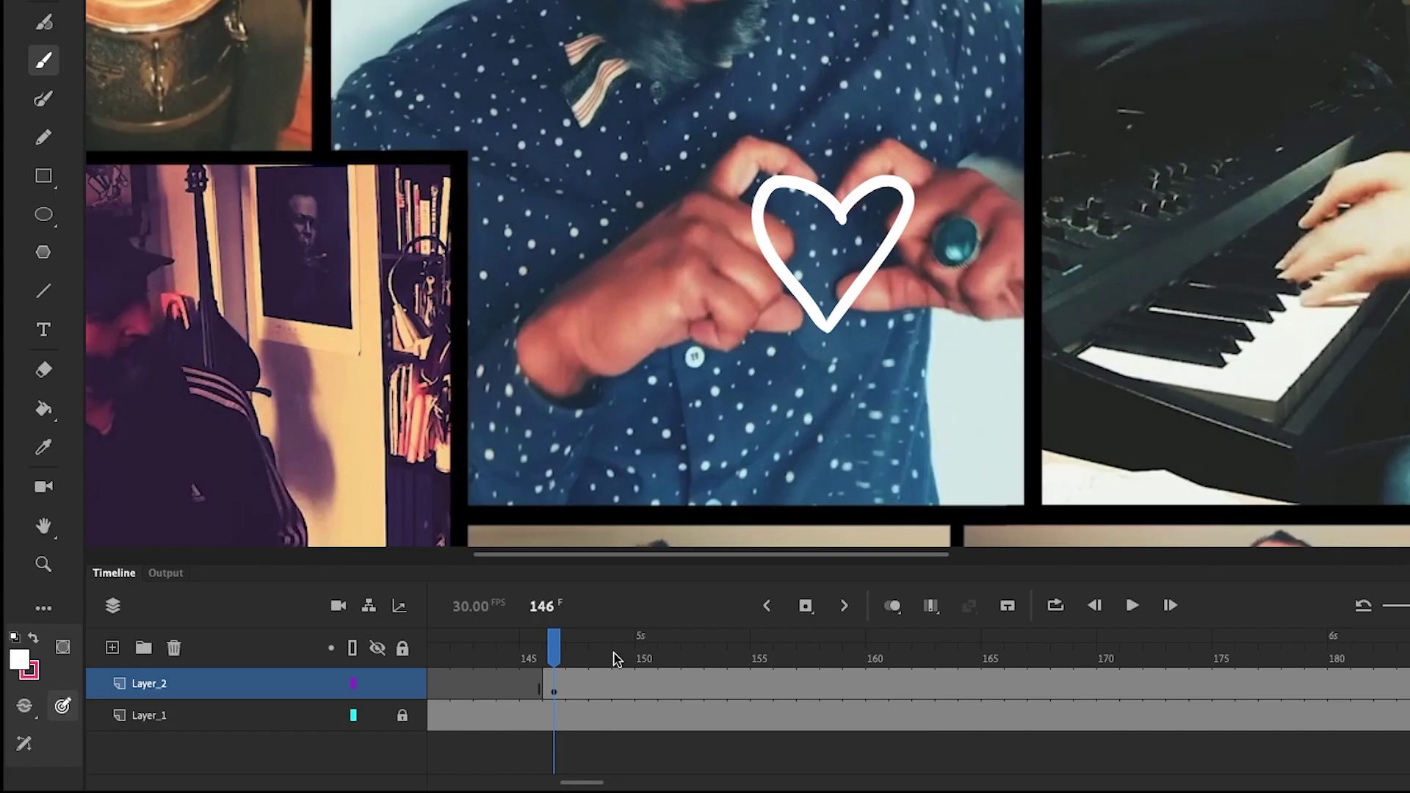
Add a blank keyframe on Layer_2 at frame 147.
{"action": "left_click", "coordinate": [575, 691]}
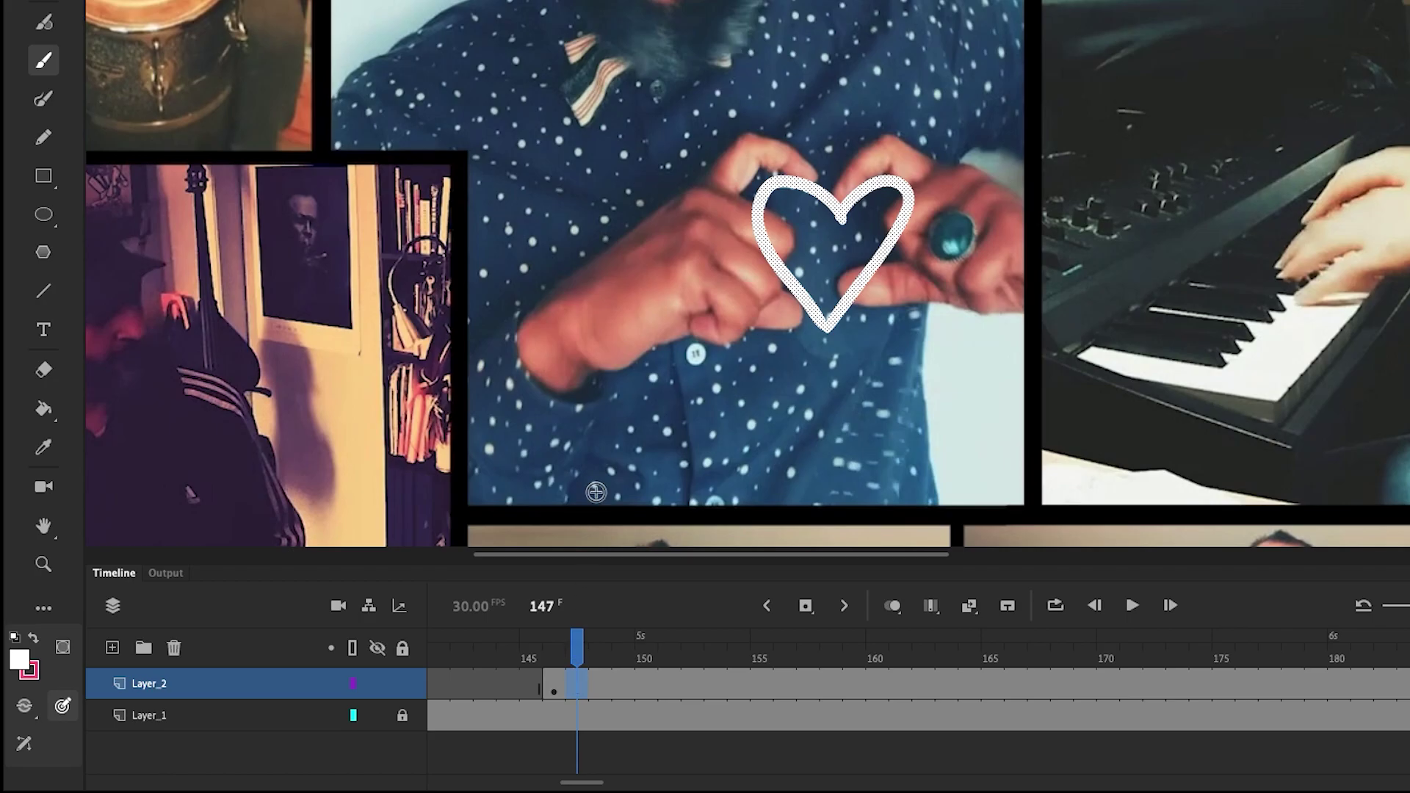
{"action": "left_click", "coordinate": [274, 0]}
{"action": "mouse_move", "coordinate": [358, 132]}
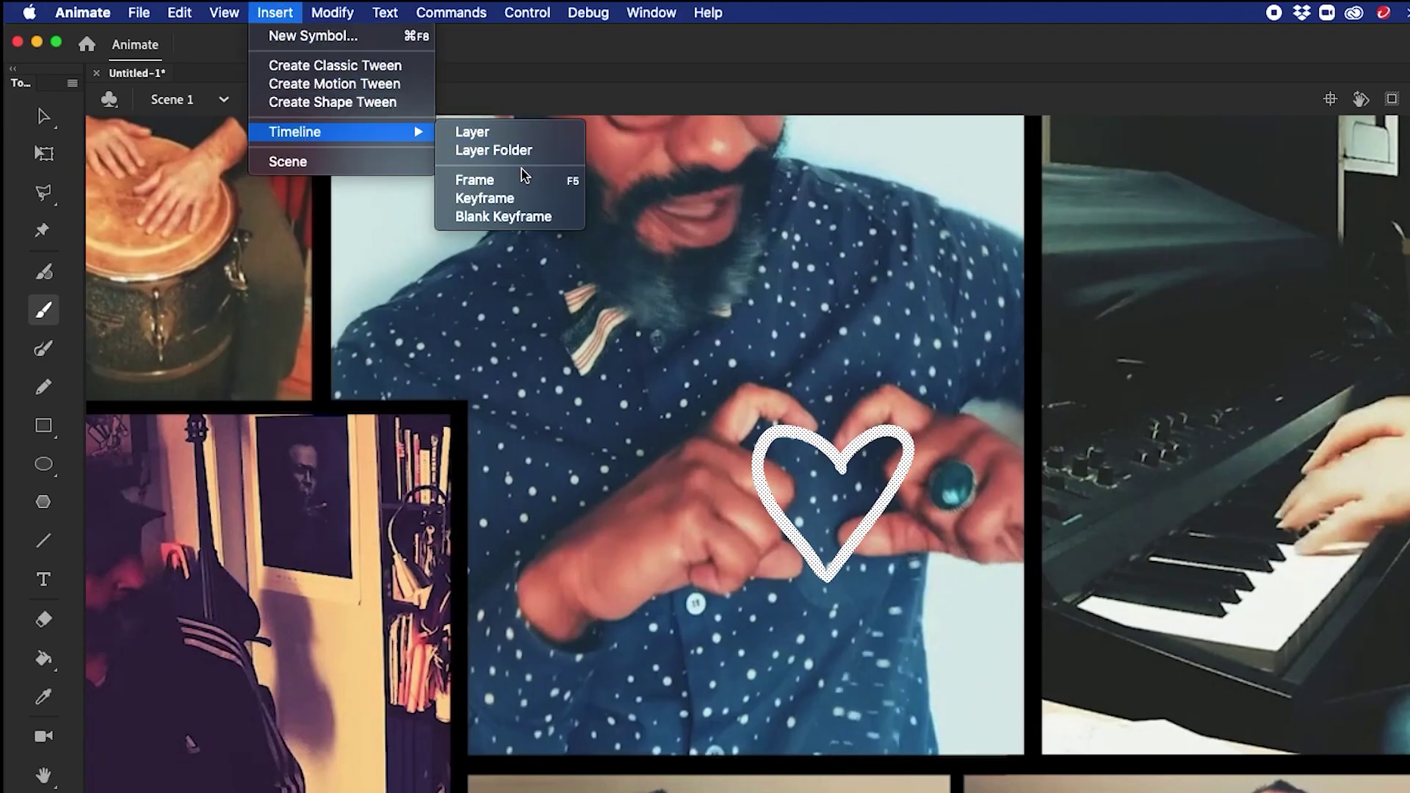
{"action": "left_click", "coordinate": [525, 216]}
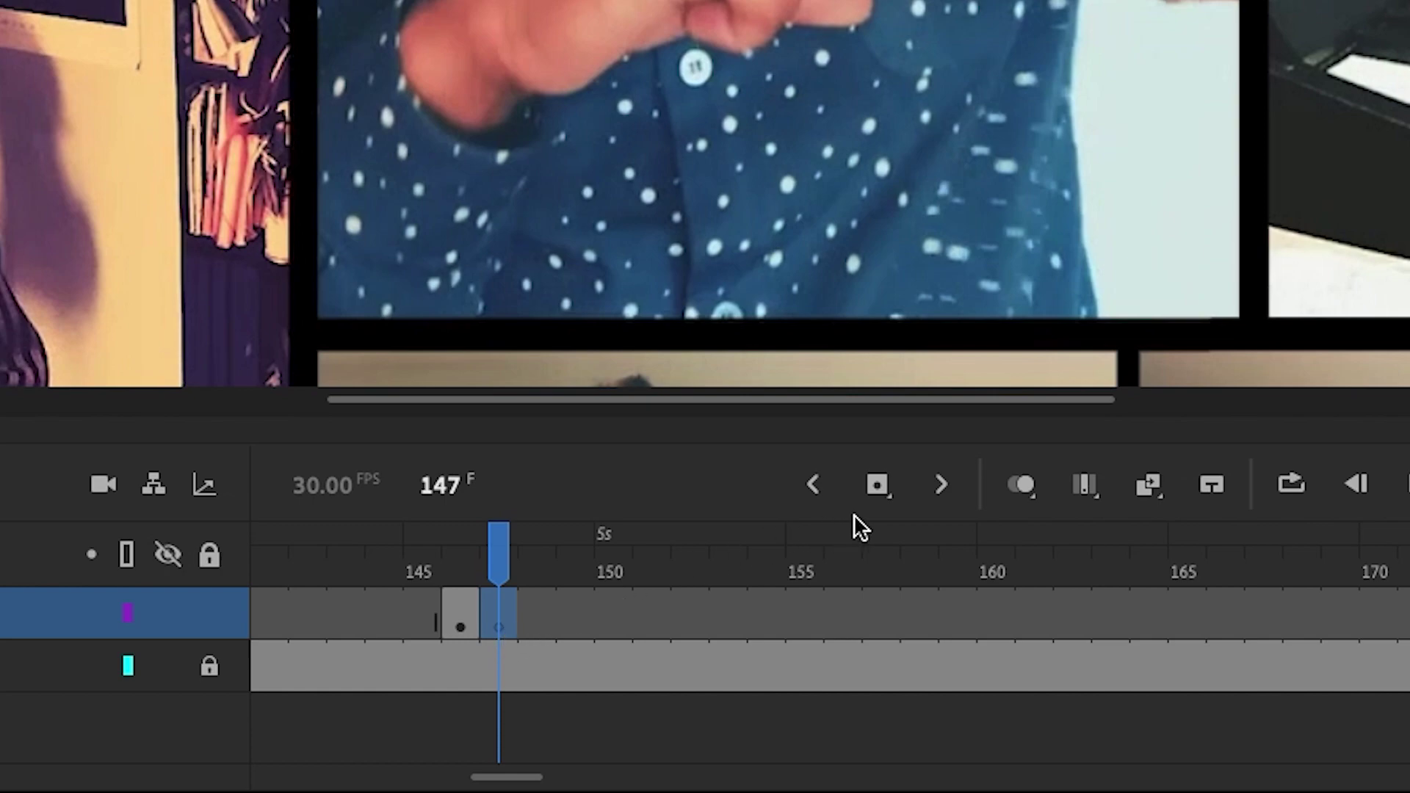
Enable onion skin for previous frames only and brush the heart on frame 147.
{"action": "left_click", "coordinate": [1028, 483]}
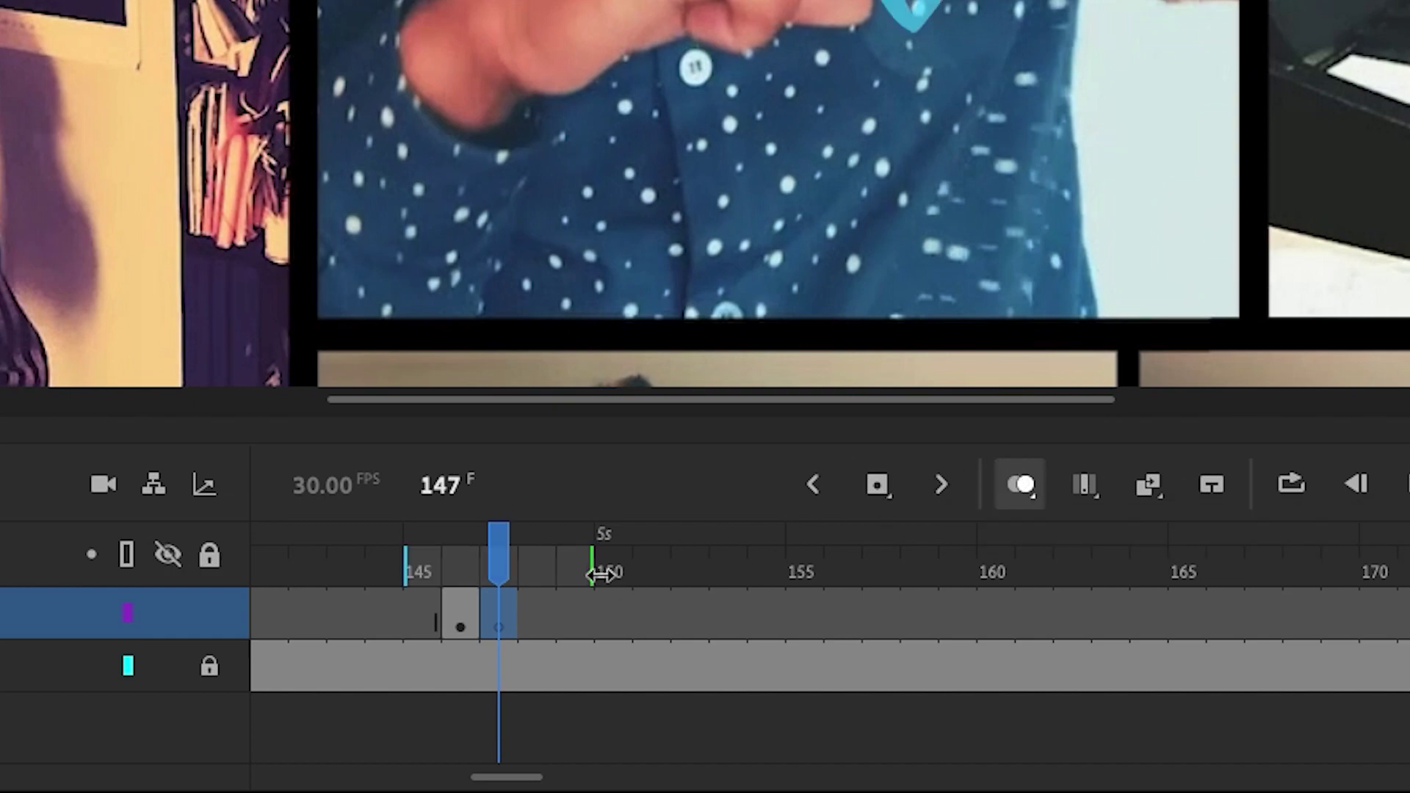
{"action": "left_click_drag", "start_coordinate": [594, 574], "coordinate": [516, 574]}
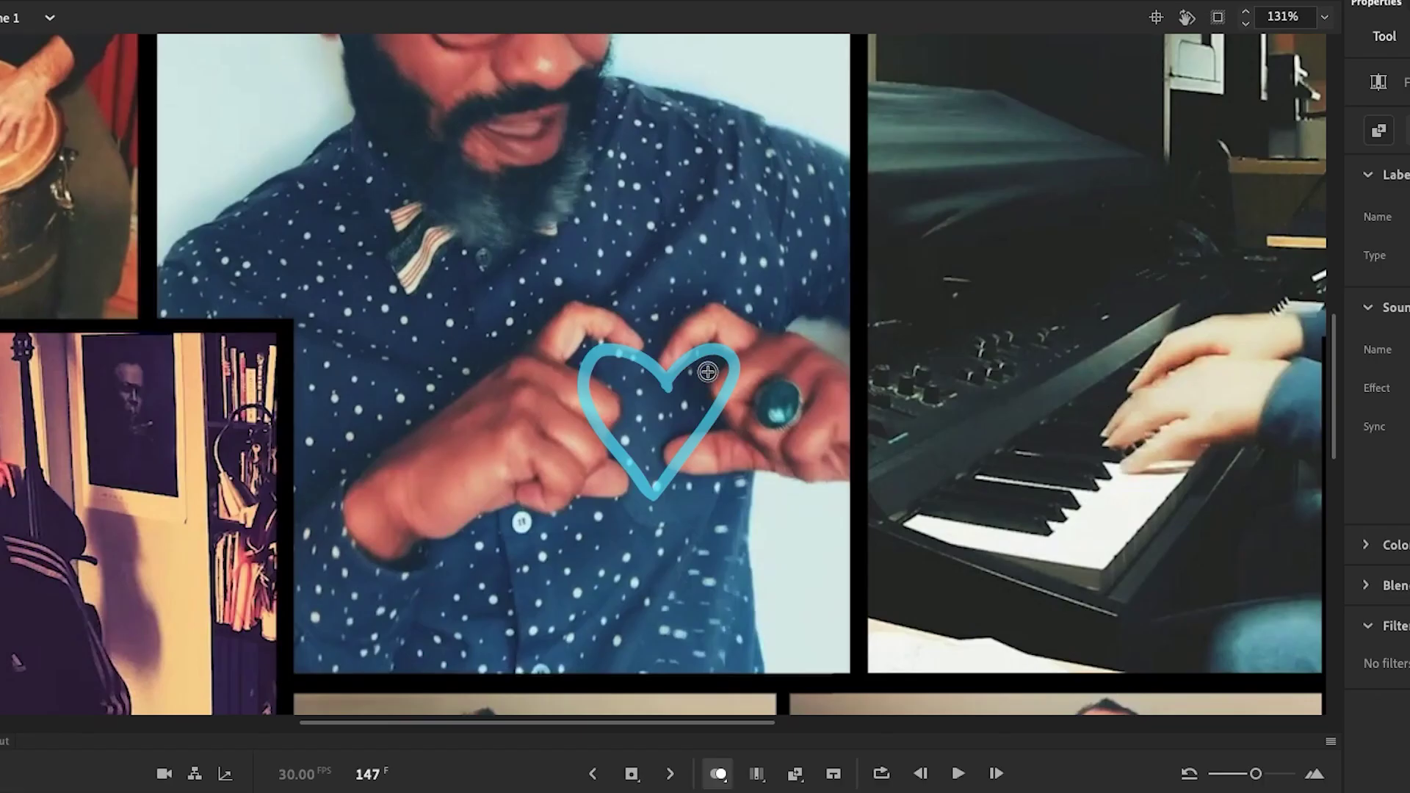
{"action": "mouse_move", "coordinate": [665, 386]}
{"action": "left_mouse_down"}
{"action": "mouse_move", "coordinate": [734, 367]}
{"action": "mouse_move", "coordinate": [654, 501]}
{"action": "left_mouse_up"}
{"action": "mouse_move", "coordinate": [672, 388]}
{"action": "left_mouse_down"}
{"action": "mouse_move", "coordinate": [586, 367]}
{"action": "mouse_move", "coordinate": [661, 512]}
{"action": "left_mouse_up"}
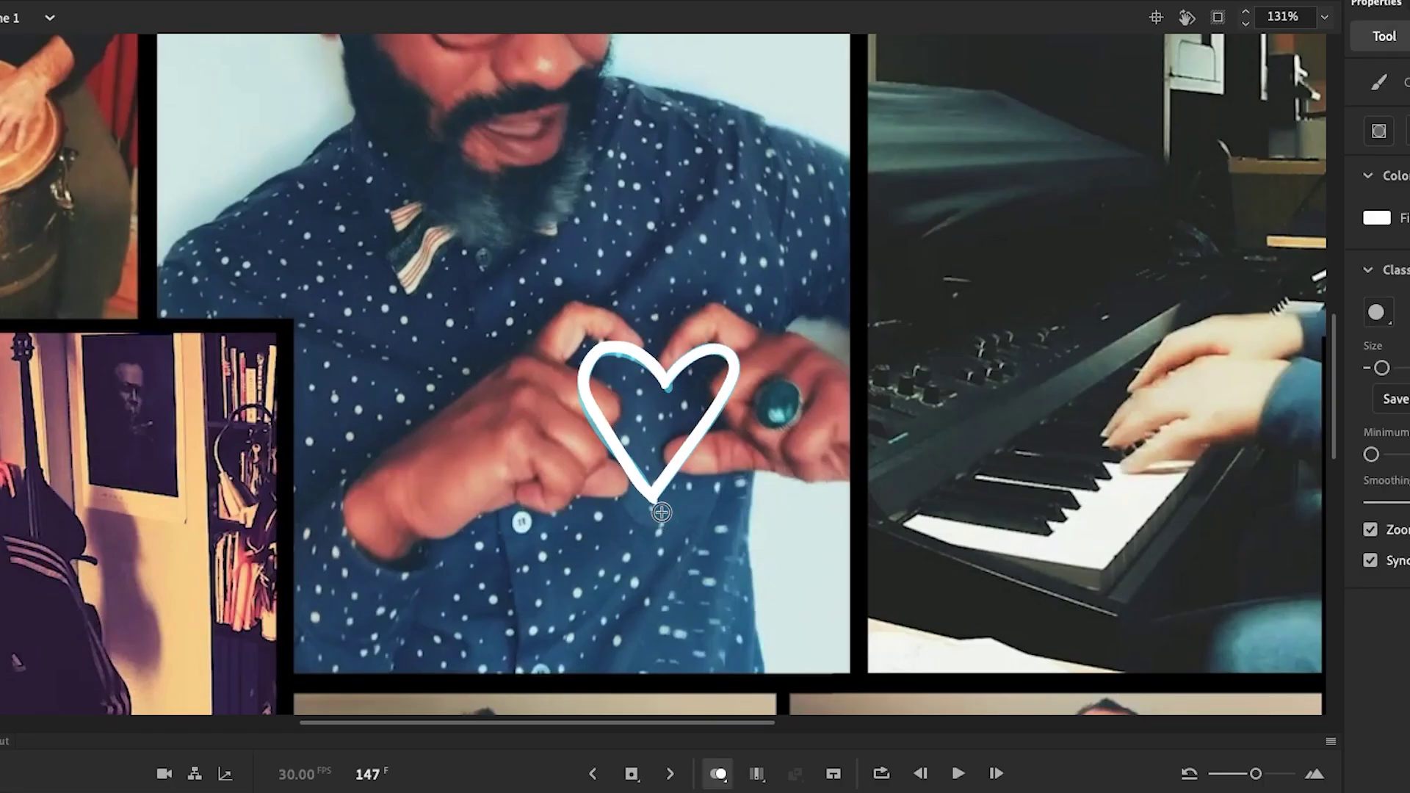
Add blank keyframes and trace a white heart on each one through frame 159.
{"action": "key", "text": "period"}
{"action": "left_click_drag", "start_coordinate": [665, 388], "coordinate": [654, 503]}
{"action": "key", "text": "period"}
{"action": "mouse_move", "coordinate": [668, 384]}
{"action": "left_mouse_down"}
{"action": "mouse_move", "coordinate": [605, 425]}
{"action": "mouse_move", "coordinate": [728, 345]}
{"action": "mouse_move", "coordinate": [654, 496]}
{"action": "left_mouse_up"}
{"action": "key", "text": "period"}
{"action": "mouse_move", "coordinate": [665, 384]}
{"action": "left_mouse_down"}
{"action": "mouse_move", "coordinate": [591, 403]}
{"action": "mouse_move", "coordinate": [727, 330]}
{"action": "mouse_move", "coordinate": [653, 485]}
{"action": "left_mouse_up"}
{"action": "key", "text": "period"}
{"action": "mouse_move", "coordinate": [664, 363]}
{"action": "left_mouse_down"}
{"action": "mouse_move", "coordinate": [627, 453]}
{"action": "mouse_move", "coordinate": [652, 481]}
{"action": "left_mouse_up"}
{"action": "key", "text": "period"}
{"action": "key", "text": "period"}
{"action": "mouse_move", "coordinate": [664, 356]}
{"action": "left_mouse_down"}
{"action": "mouse_move", "coordinate": [651, 479]}
{"action": "mouse_move", "coordinate": [707, 375]}
{"action": "mouse_move", "coordinate": [653, 477]}
{"action": "left_mouse_up"}
{"action": "key", "text": "period"}
{"action": "key", "text": "period"}
{"action": "mouse_move", "coordinate": [661, 345]}
{"action": "left_mouse_down"}
{"action": "mouse_move", "coordinate": [649, 478]}
{"action": "mouse_move", "coordinate": [710, 321]}
{"action": "mouse_move", "coordinate": [653, 477]}
{"action": "left_mouse_up"}
{"action": "key", "text": "period"}
{"action": "key", "text": "period"}
{"action": "key", "text": "period"}
{"action": "key", "text": "period"}
{"action": "mouse_move", "coordinate": [661, 342]}
{"action": "left_mouse_down"}
{"action": "mouse_move", "coordinate": [602, 367]}
{"action": "mouse_move", "coordinate": [652, 478]}
{"action": "left_mouse_up"}
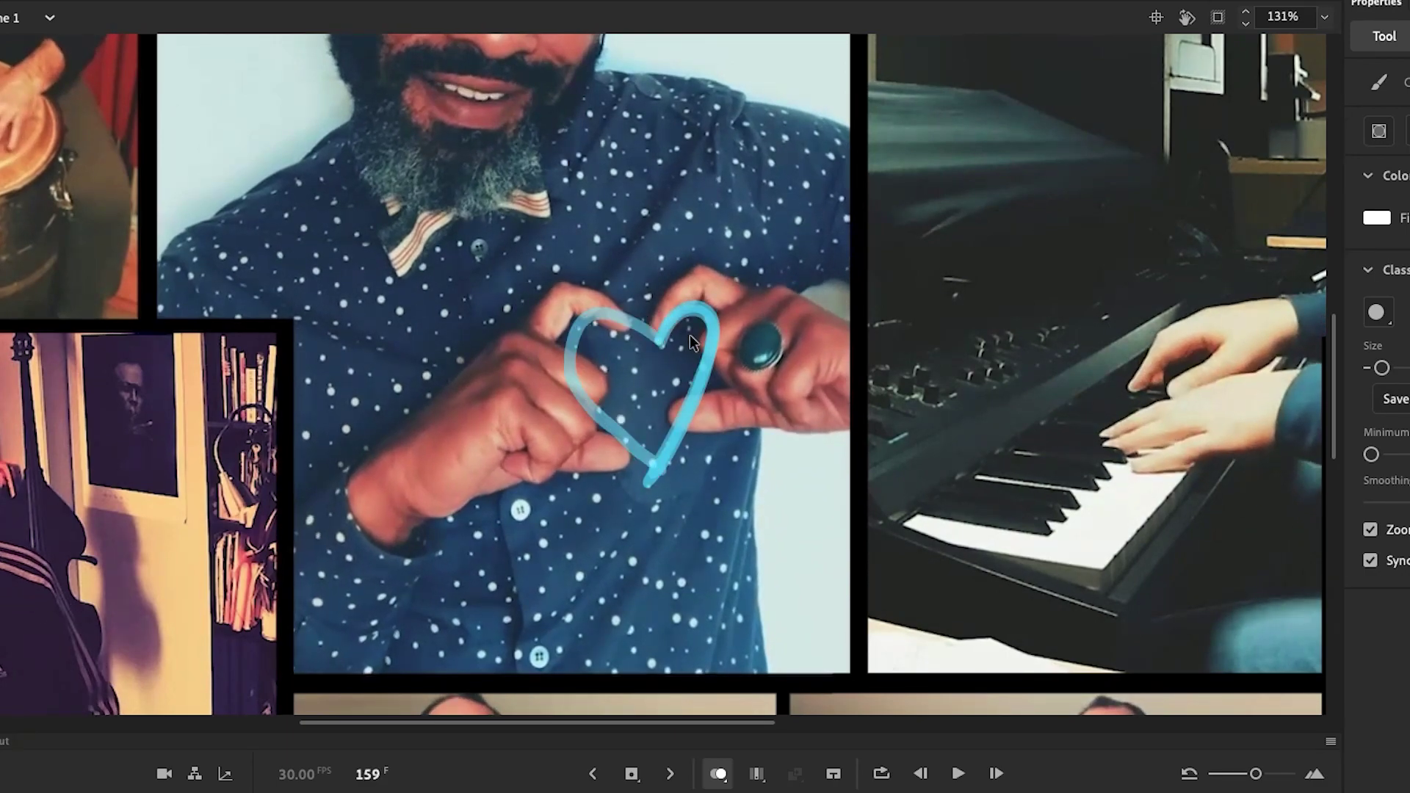
{"action": "left_click_drag", "start_coordinate": [661, 341], "coordinate": [652, 478]}
Play back the heart animation, zoom out, and select the heart drawing.
{"action": "key", "text": "v"}
{"action": "key", "text": "Return"}
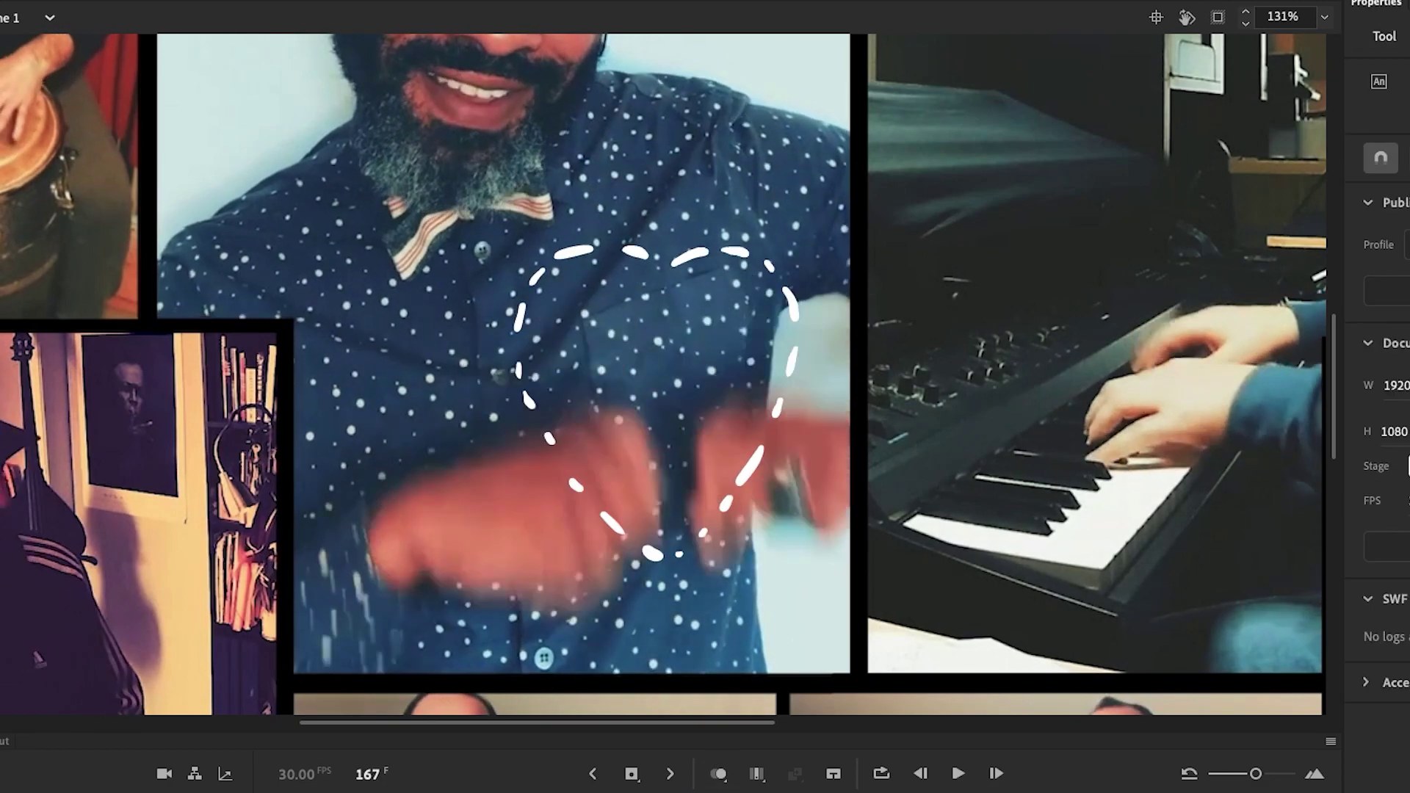
{"action": "key", "text": "ctrl+minus"}
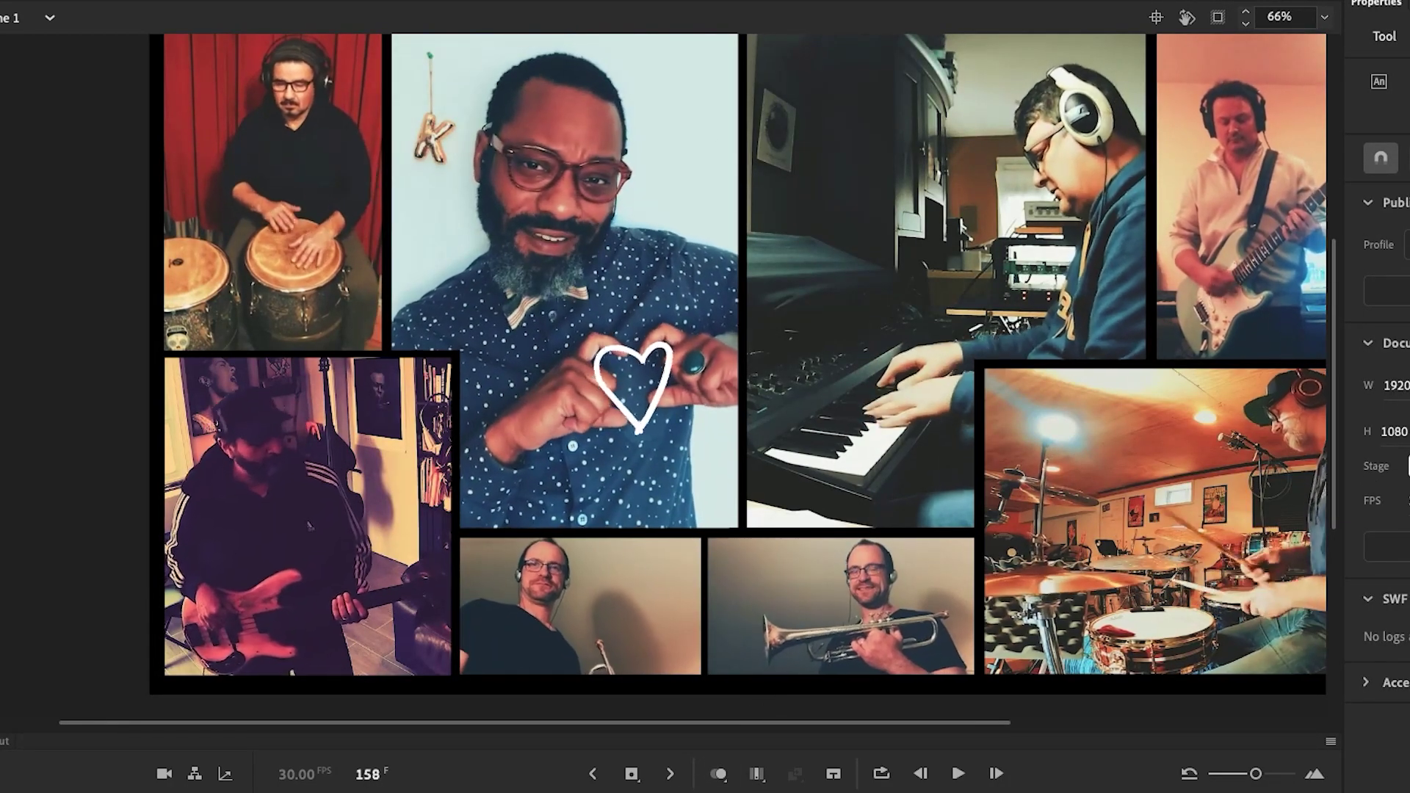
{"action": "left_click", "coordinate": [588, 334]}
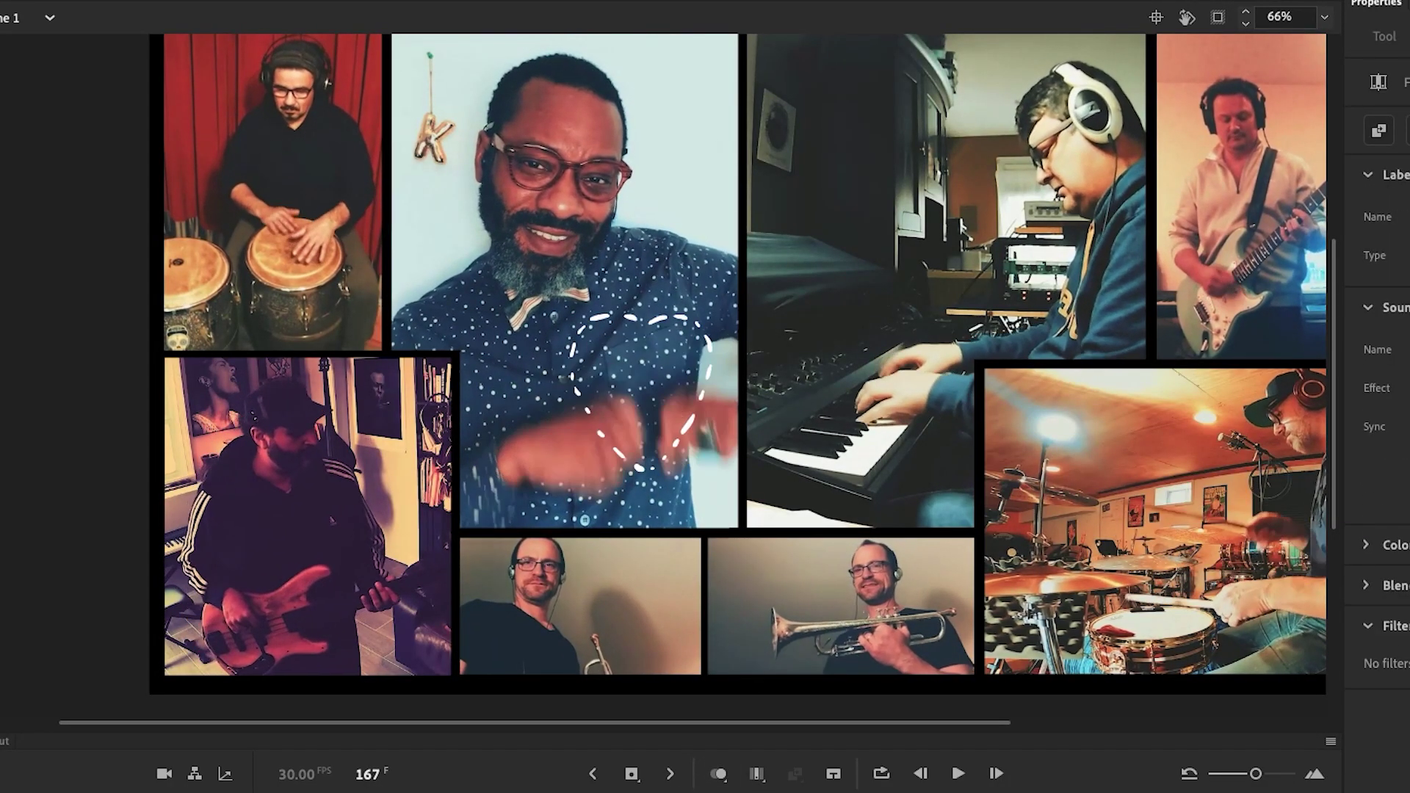
Stop playback and set Layer_1's musician video as a guide layer.
{"action": "key", "text": "Return"}
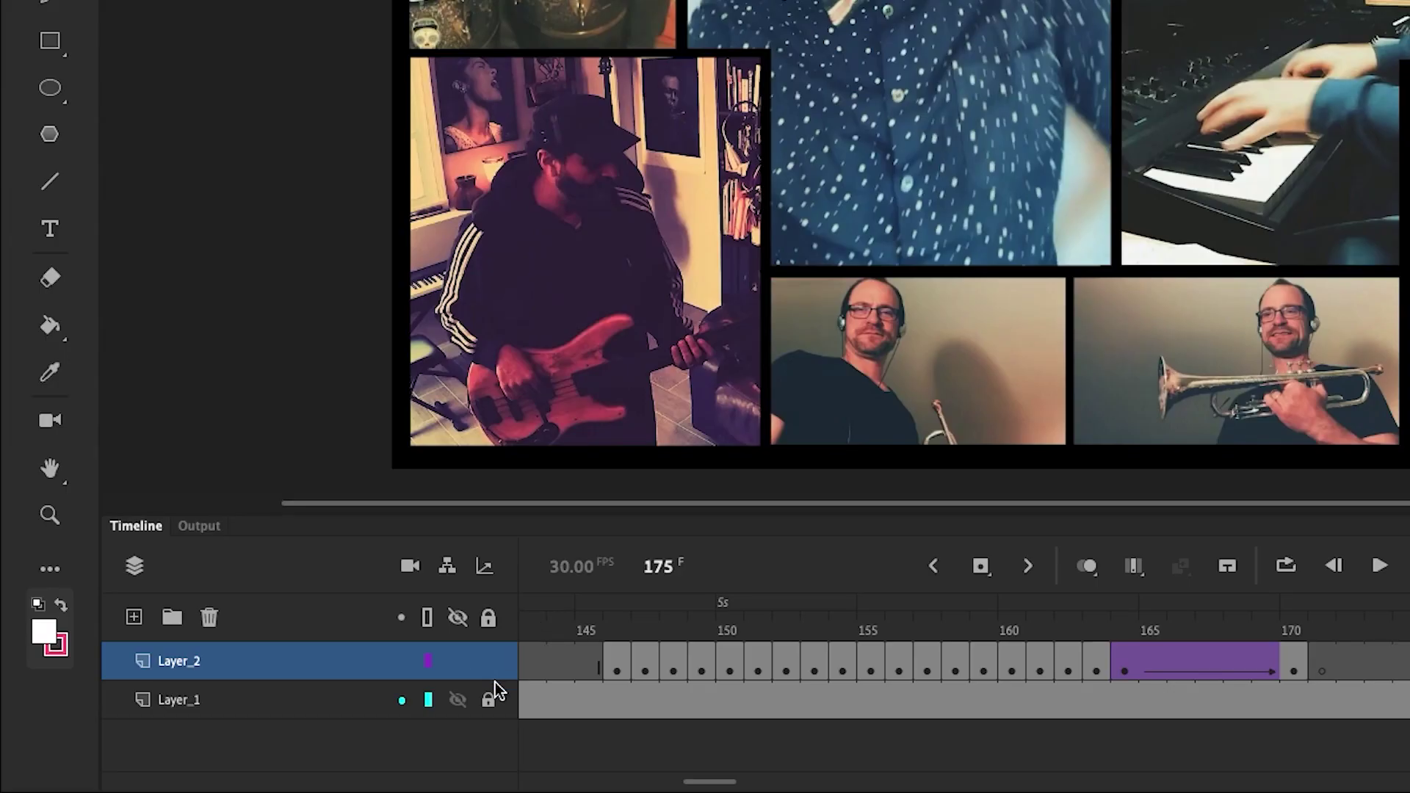
{"action": "right_click", "coordinate": [350, 706]}
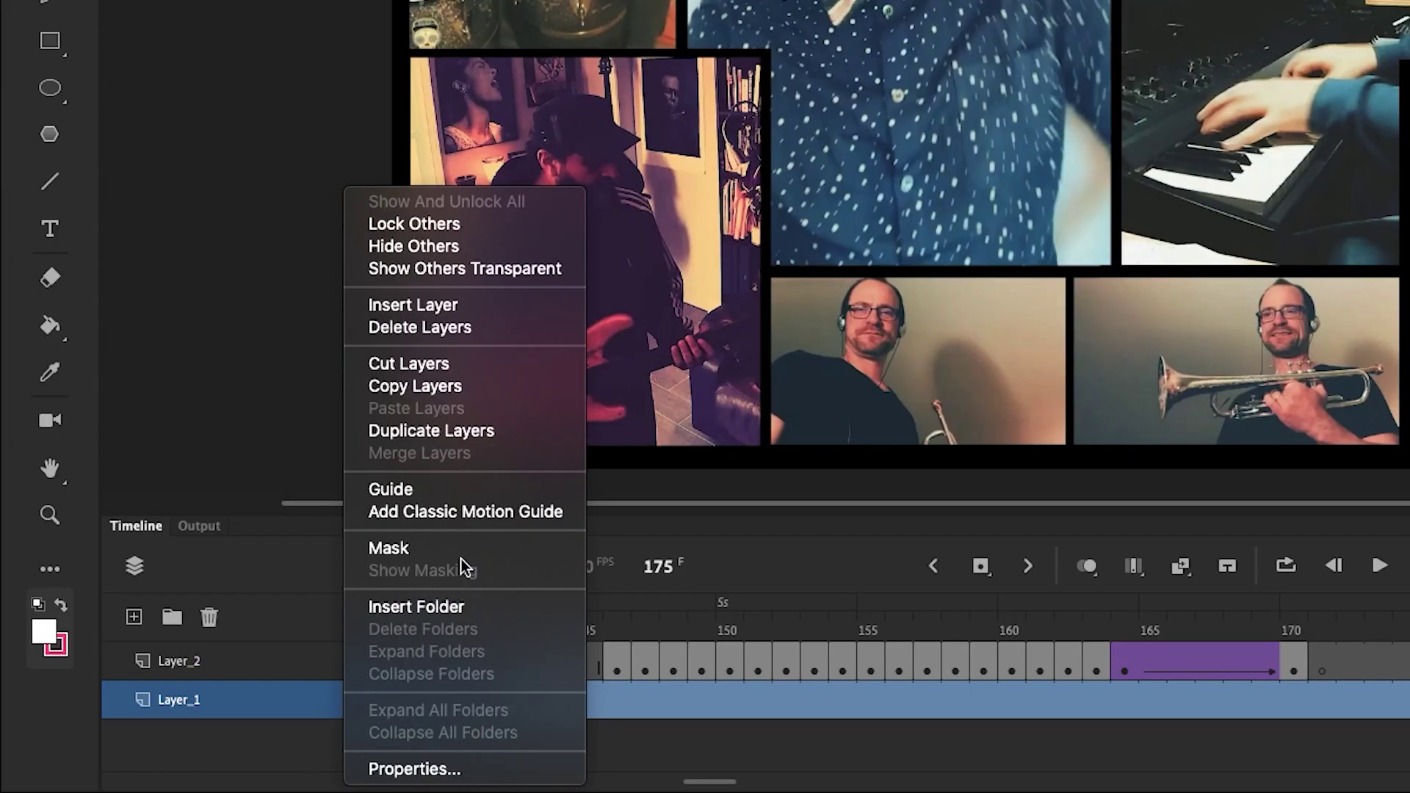
{"action": "left_click", "coordinate": [450, 488]}
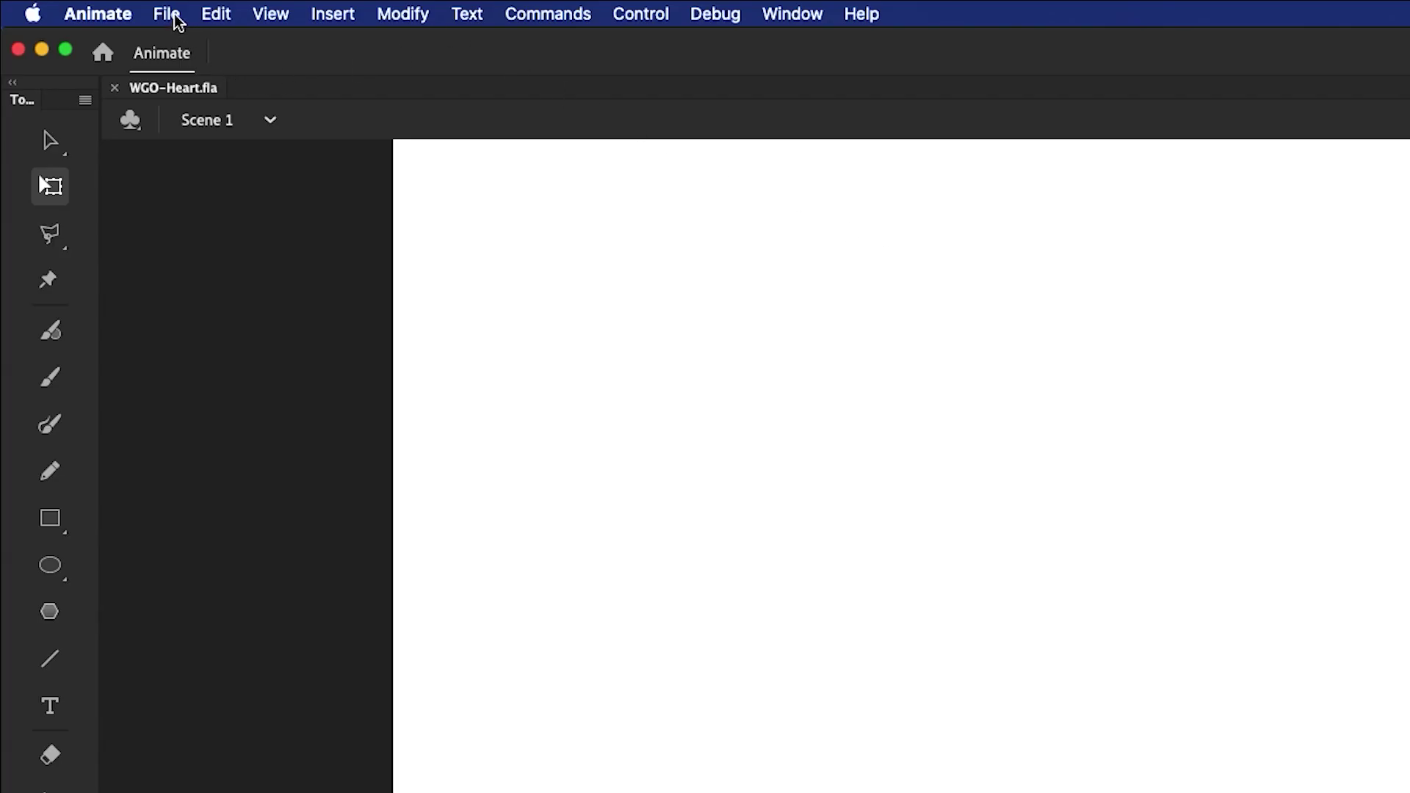
Open Export Video/Media and set the export duration to 6 seconds.
{"action": "left_click", "coordinate": [106, 10]}
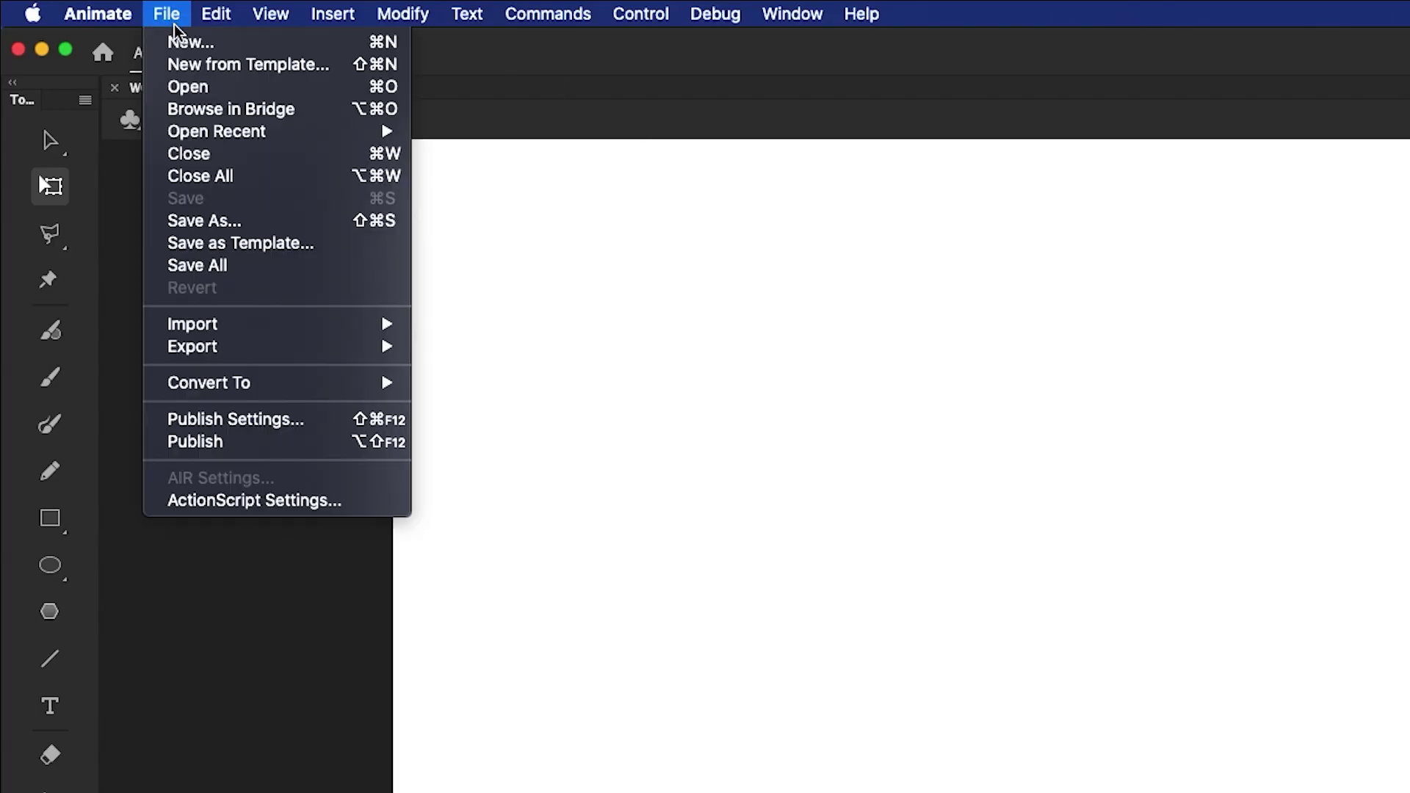
{"action": "mouse_move", "coordinate": [292, 352]}
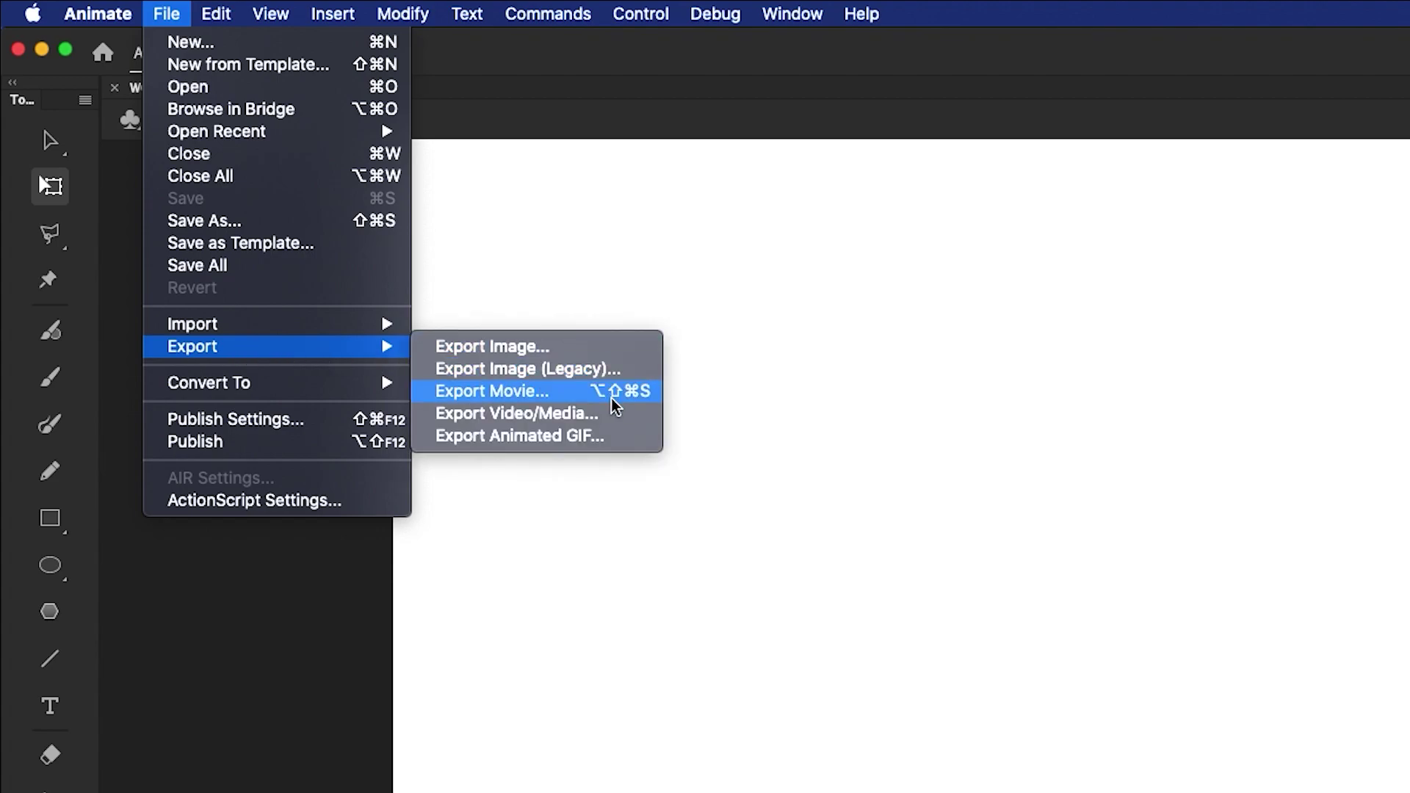
{"action": "left_click", "coordinate": [646, 420]}
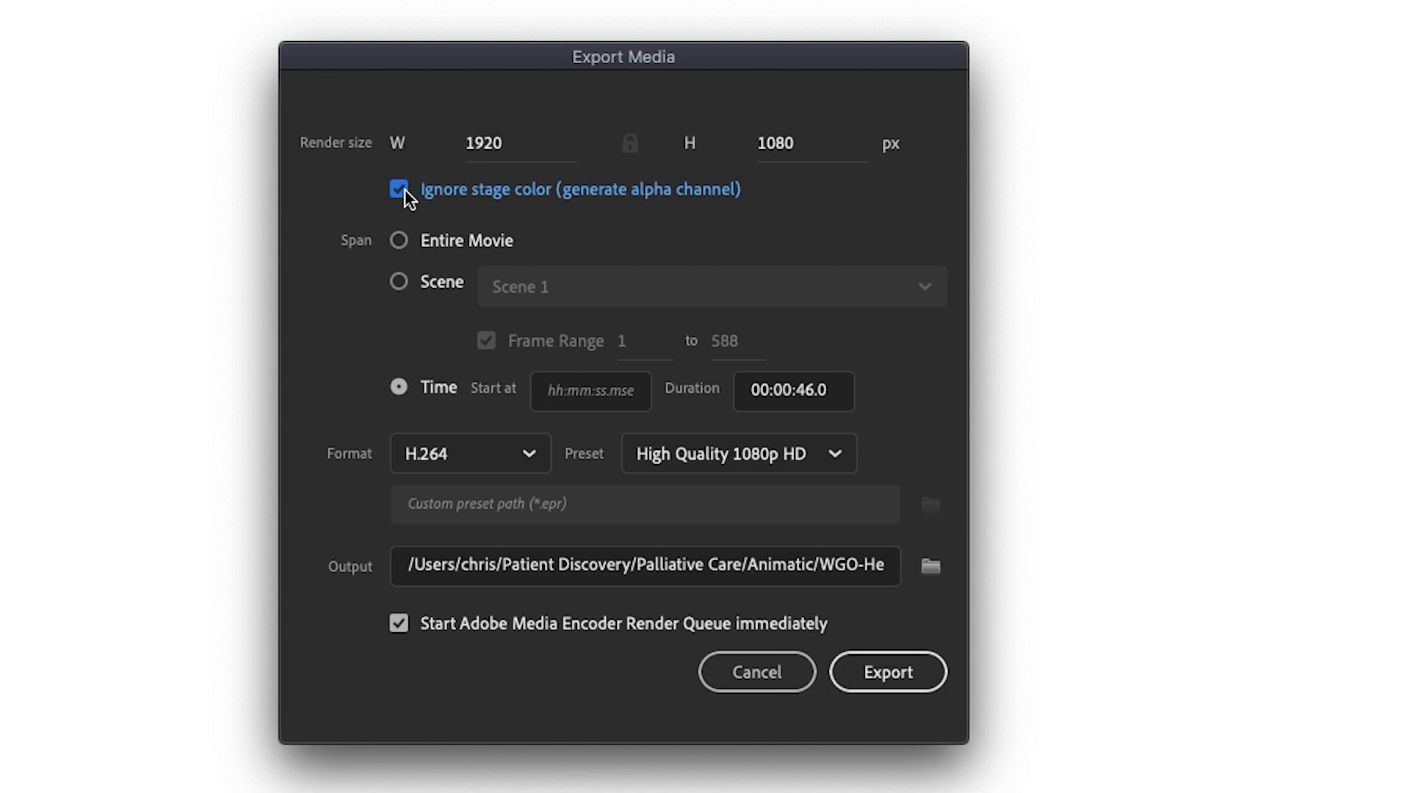
{"action": "double_click", "coordinate": [784, 390]}
{"action": "type", "text": "06"}
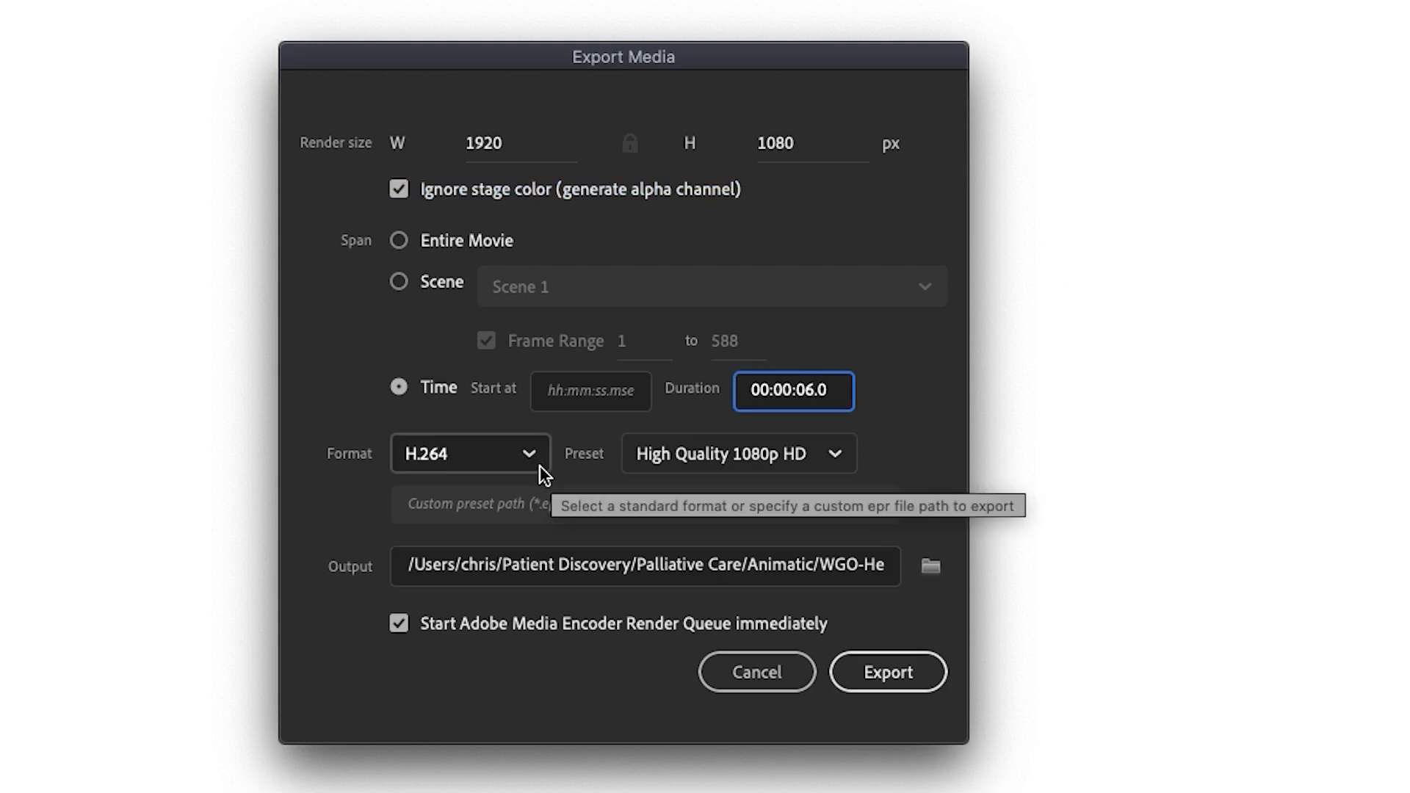
Export as QuickTime using the Apple ProRes 4444 with alpha preset.
{"action": "left_click", "coordinate": [530, 454]}
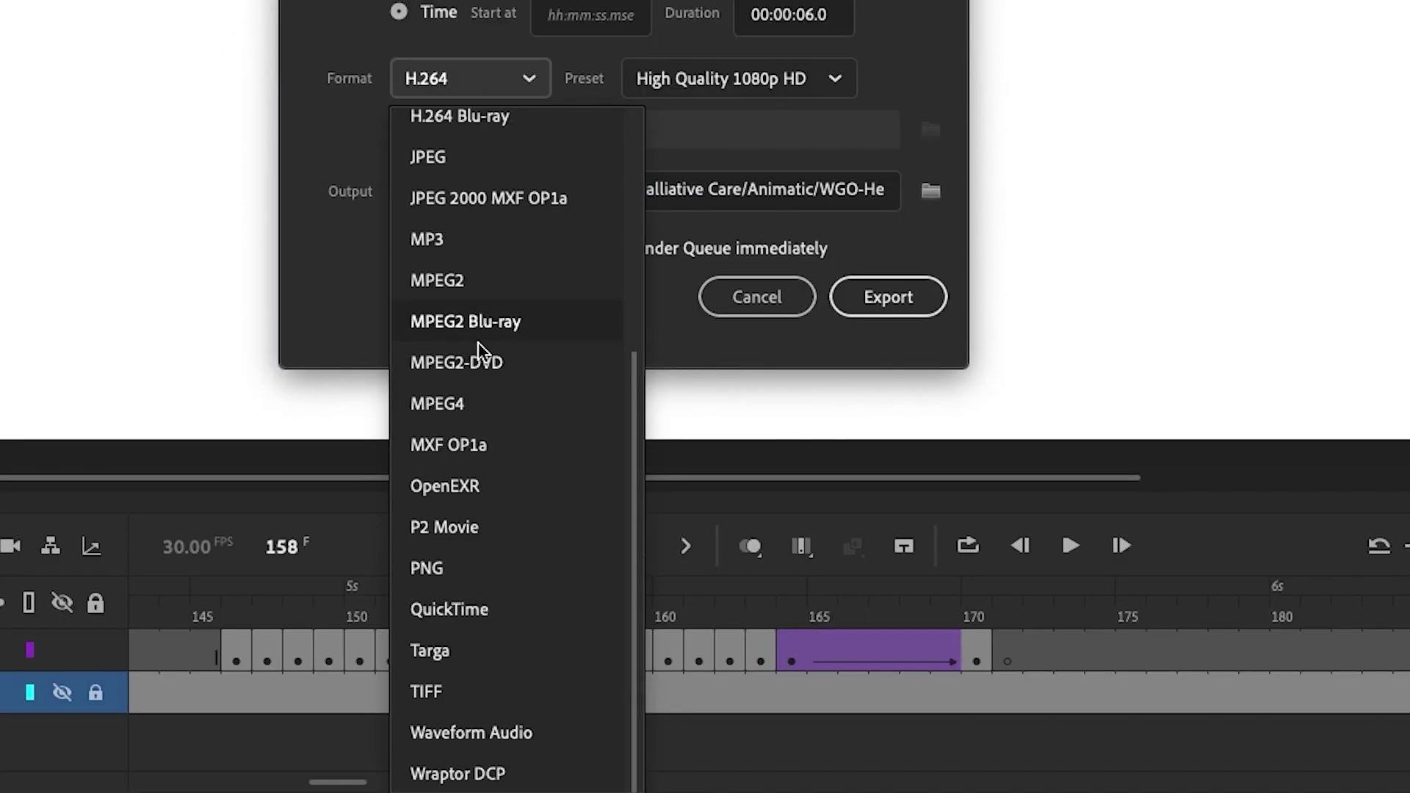
{"action": "left_click", "coordinate": [474, 608]}
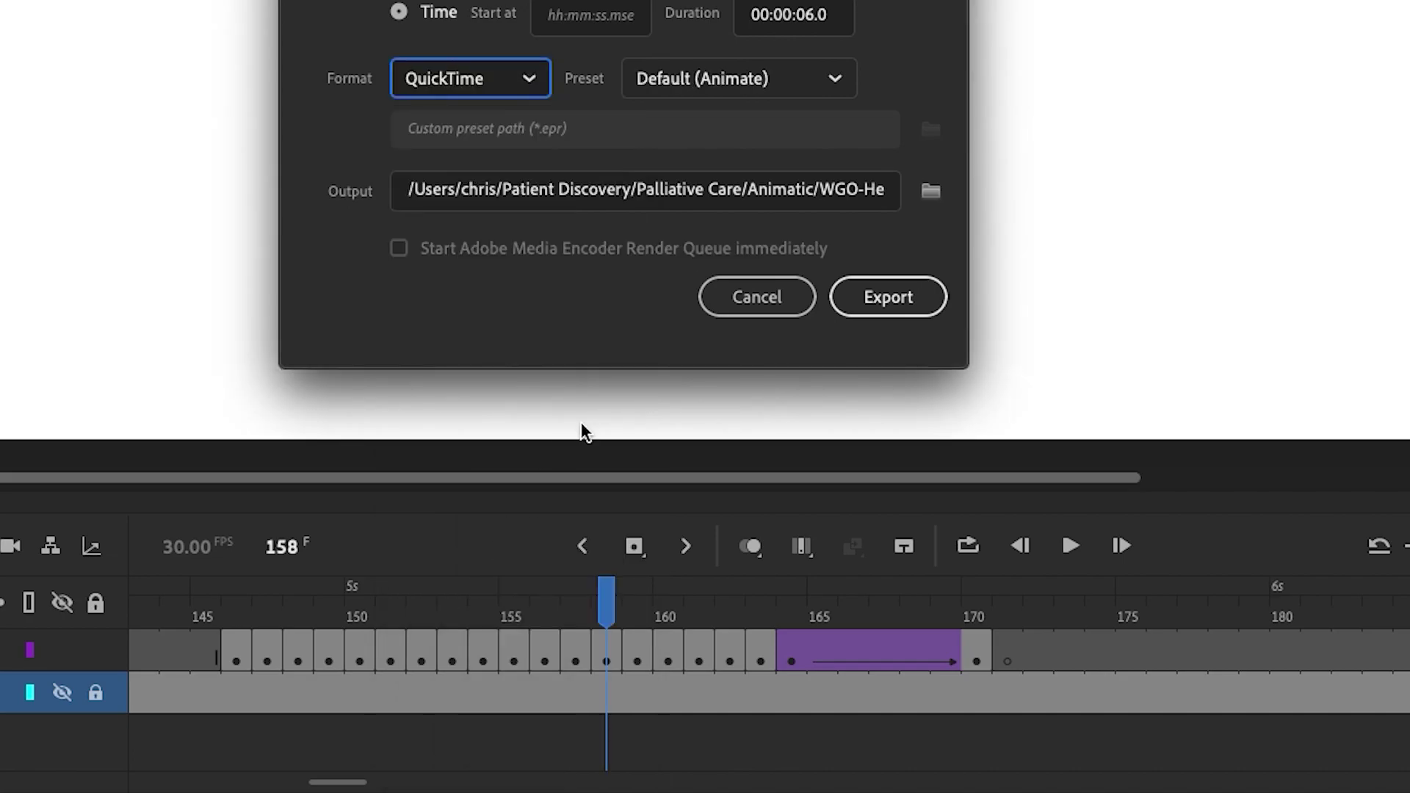
{"action": "left_click", "coordinate": [839, 81]}
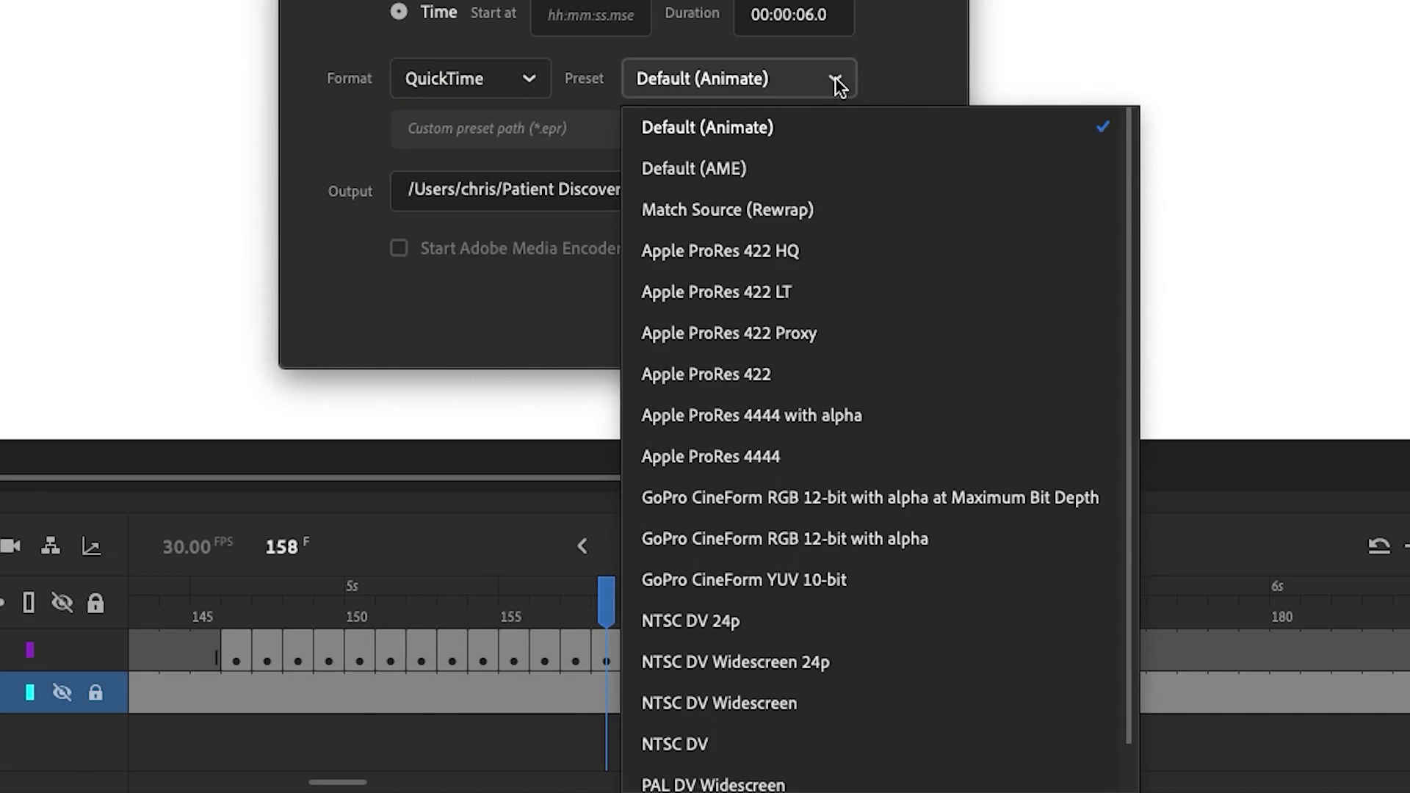
{"action": "left_click", "coordinate": [861, 418]}
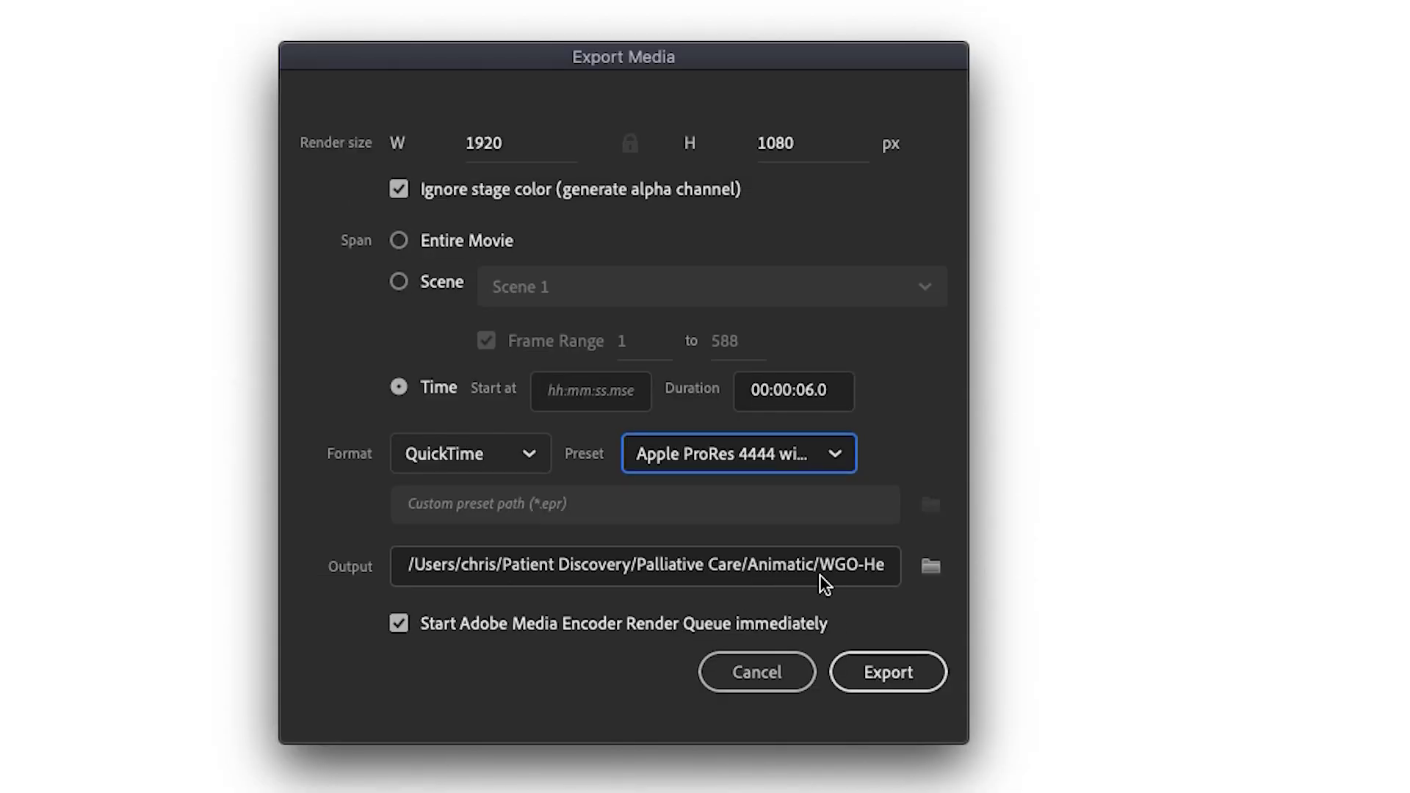
{"action": "left_click", "coordinate": [888, 671]}
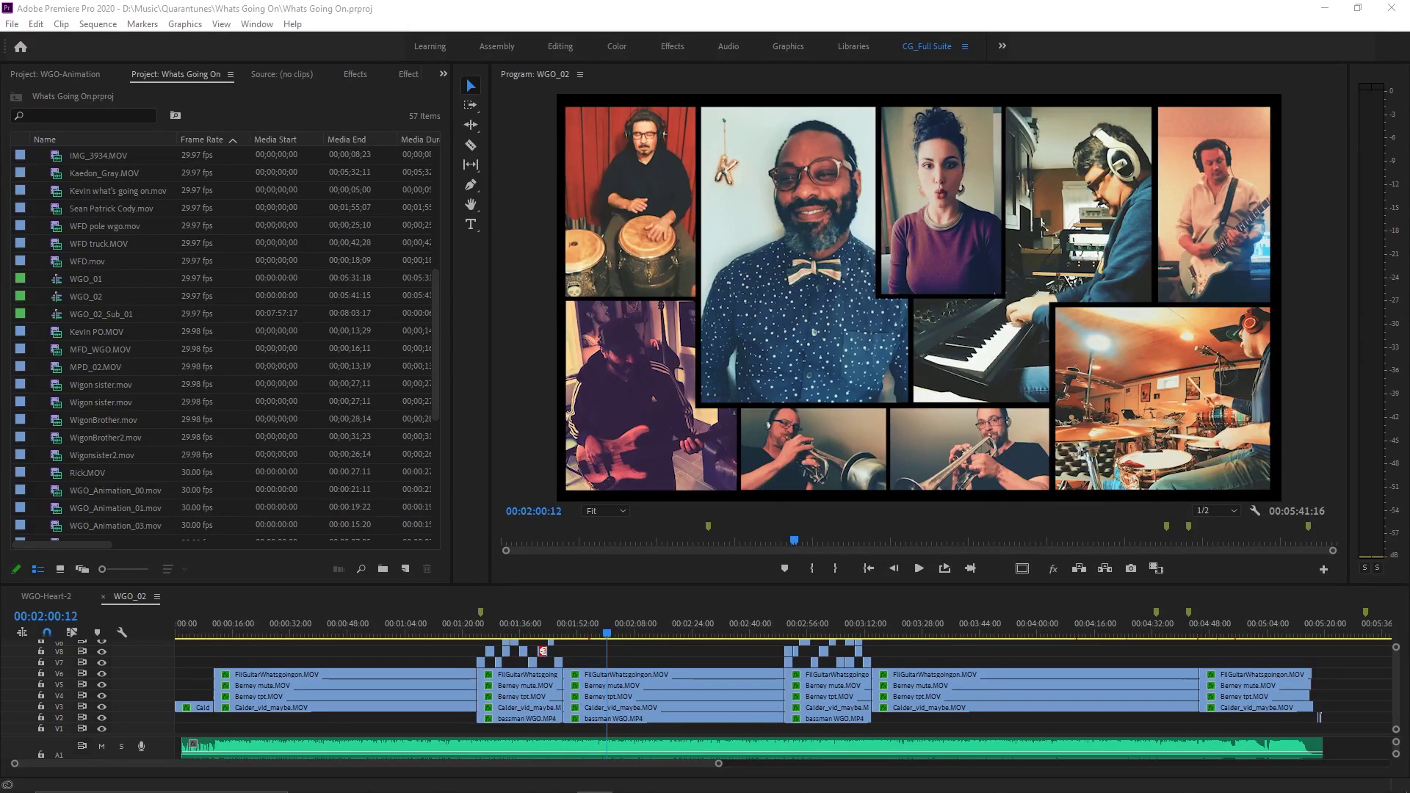
Import WGO_Animation_01.mov into the Premiere Pro project.
{"action": "left_click", "coordinate": [12, 24]}
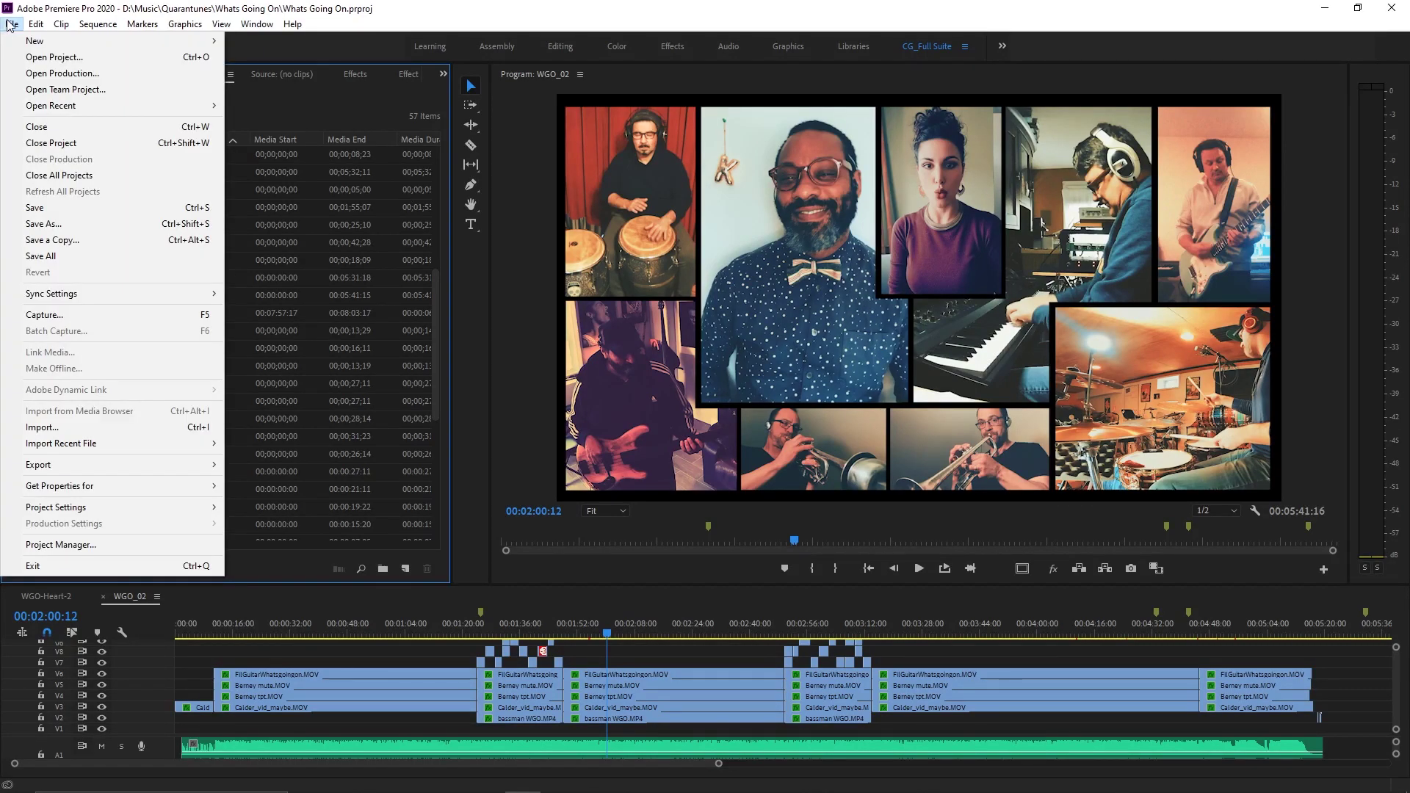
{"action": "left_click", "coordinate": [89, 417]}
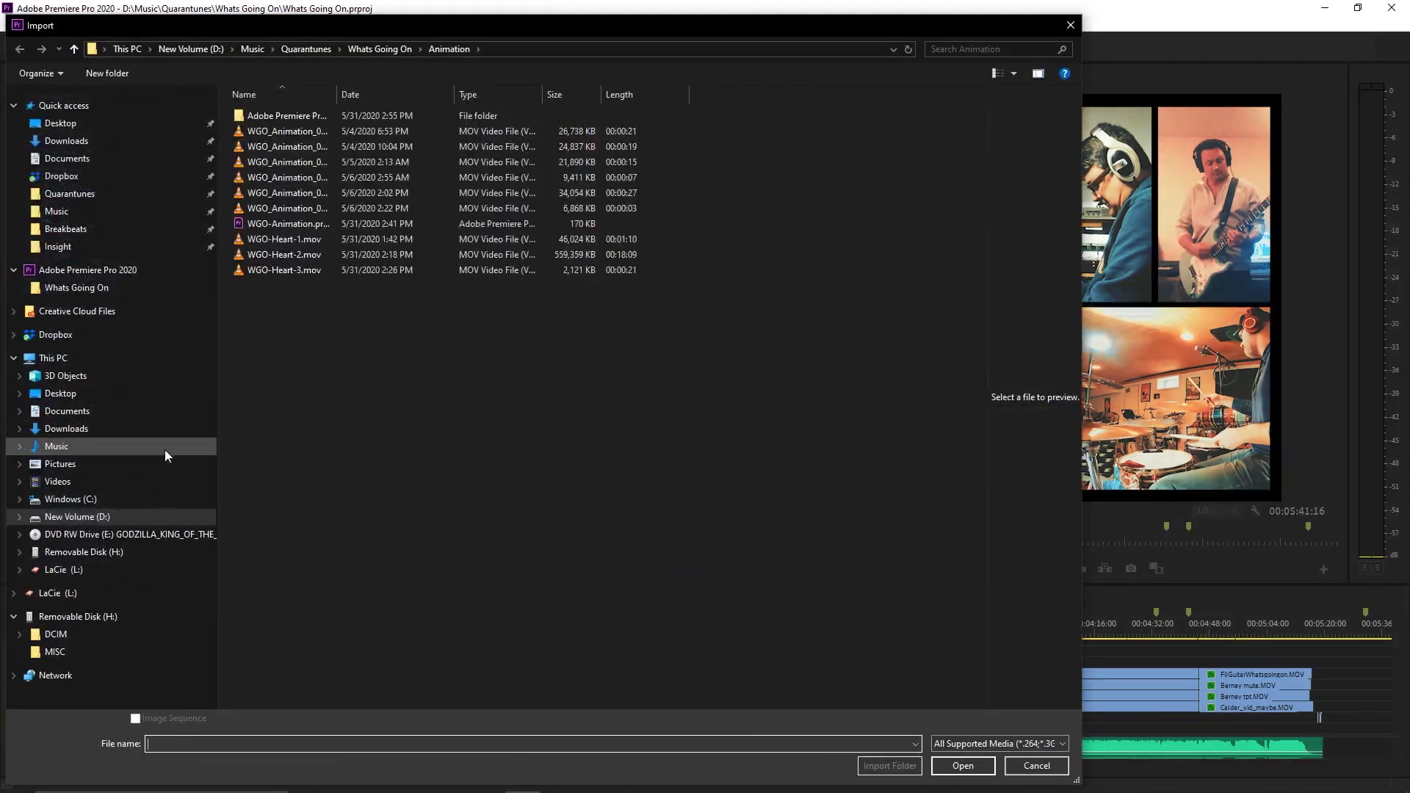
{"action": "left_click_drag", "start_coordinate": [343, 94], "coordinate": [395, 91]}
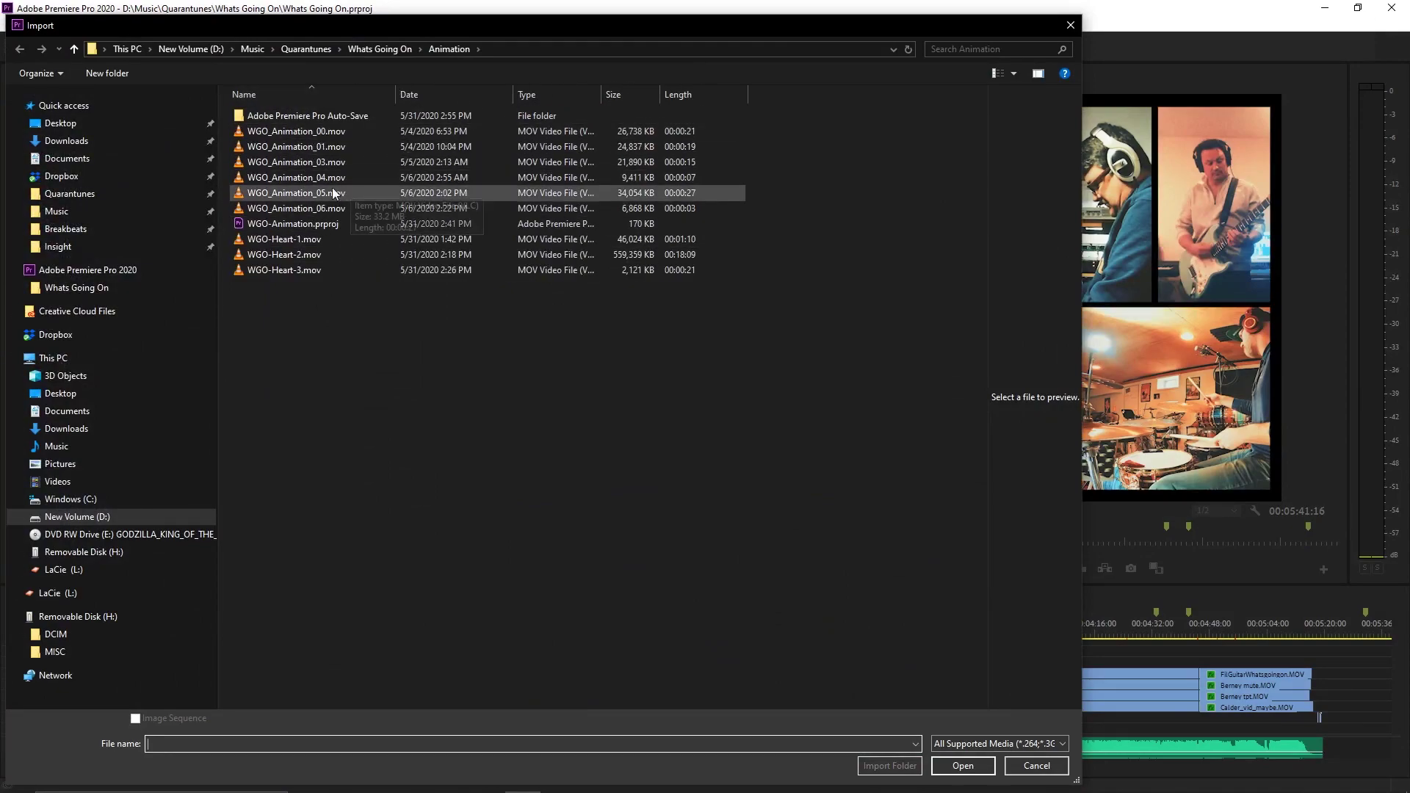
{"action": "left_click", "coordinate": [314, 147]}
{"action": "left_click", "coordinate": [954, 767]}
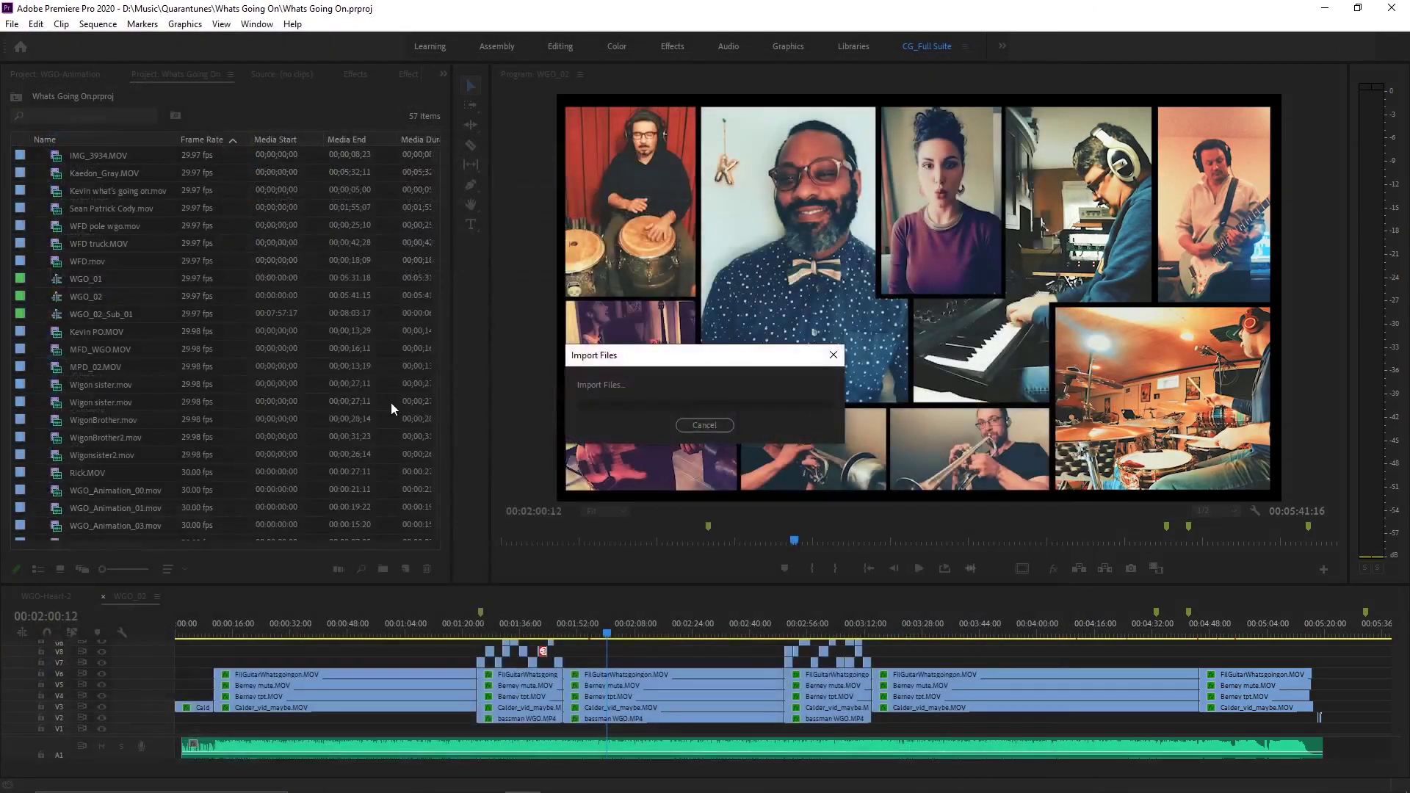
Place WGO_Animation_01.mov on track V27, aligned with the hand heart gesture.
{"action": "left_click", "coordinate": [646, 632]}
{"action": "left_click_drag", "start_coordinate": [95, 526], "coordinate": [400, 661]}
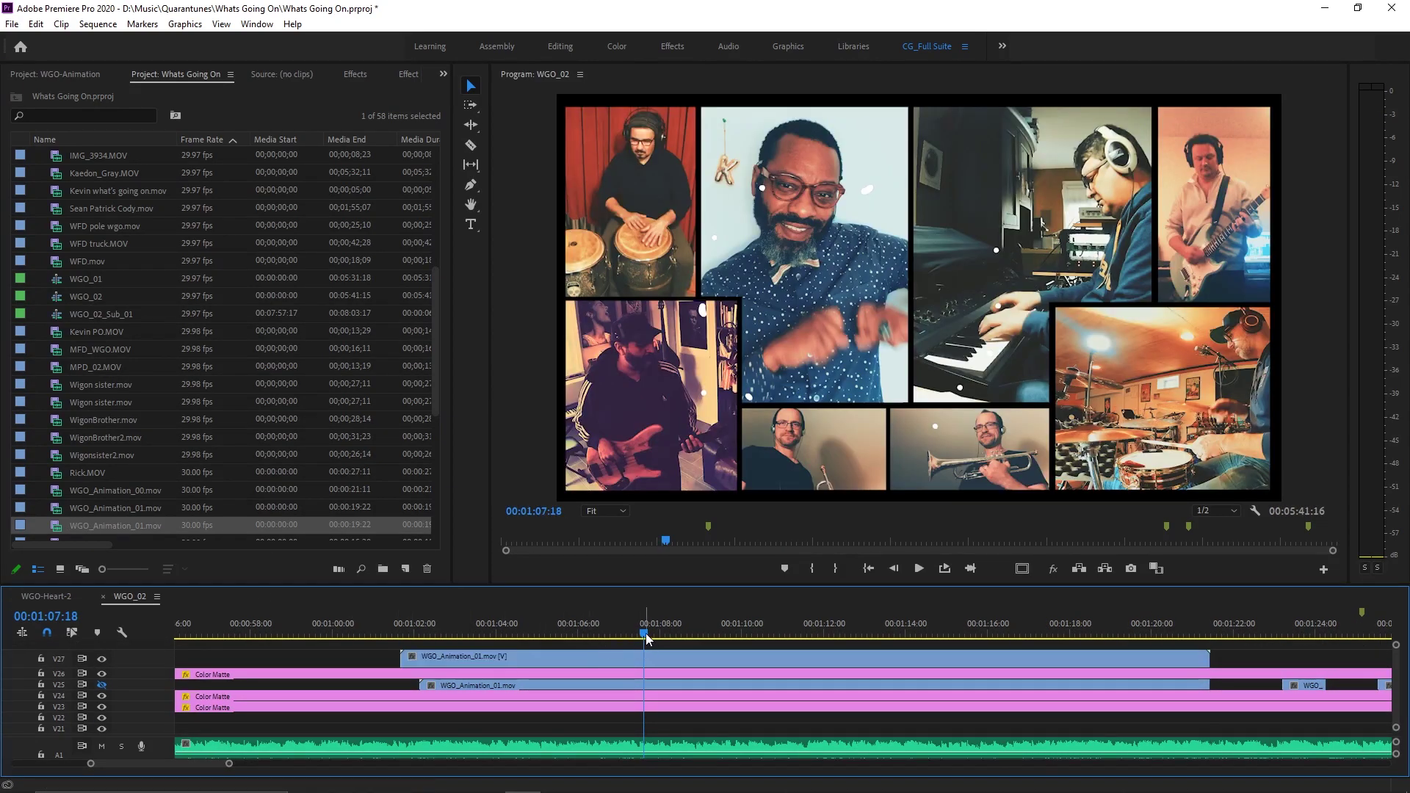
{"action": "left_click_drag", "start_coordinate": [643, 634], "coordinate": [597, 633]}
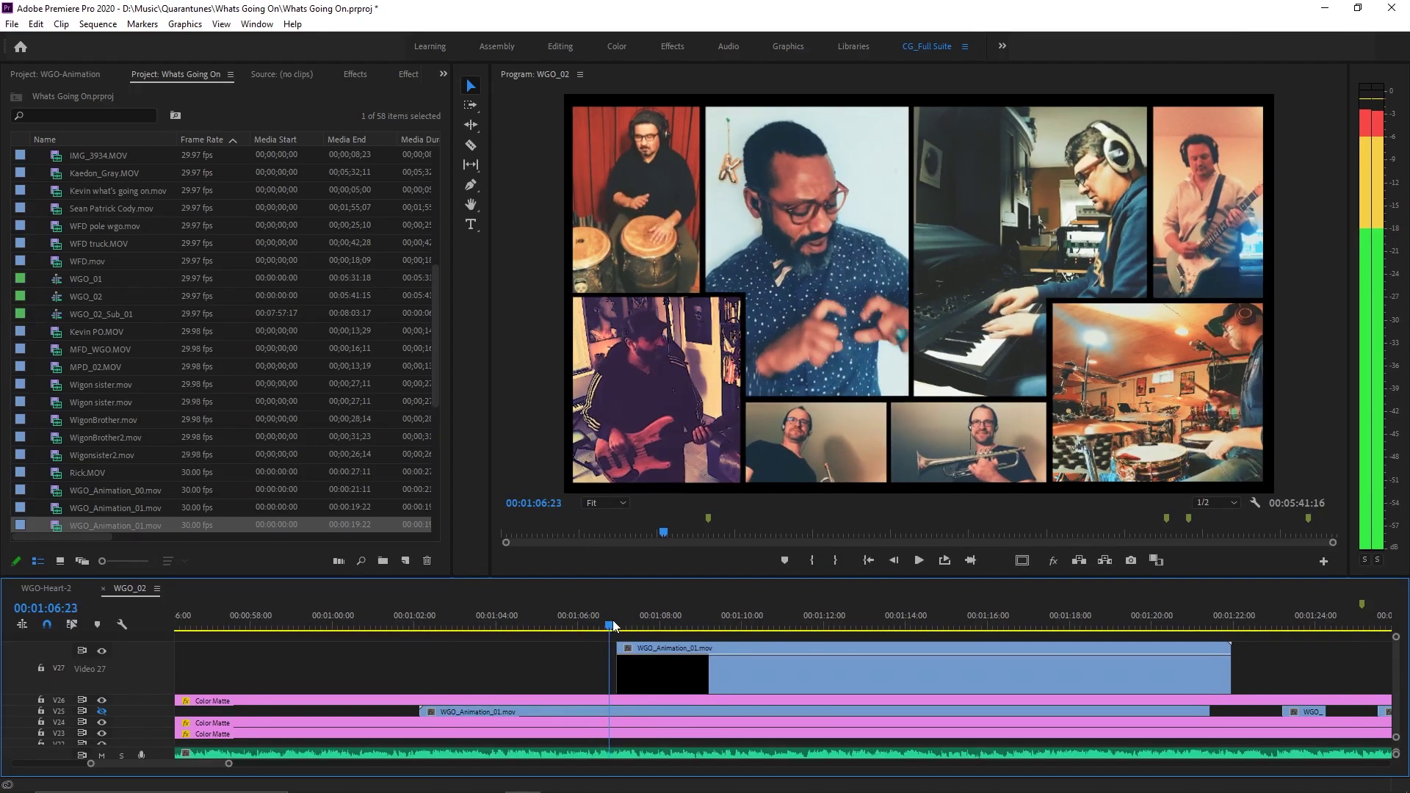
{"action": "left_click_drag", "start_coordinate": [616, 625], "coordinate": [700, 611]}
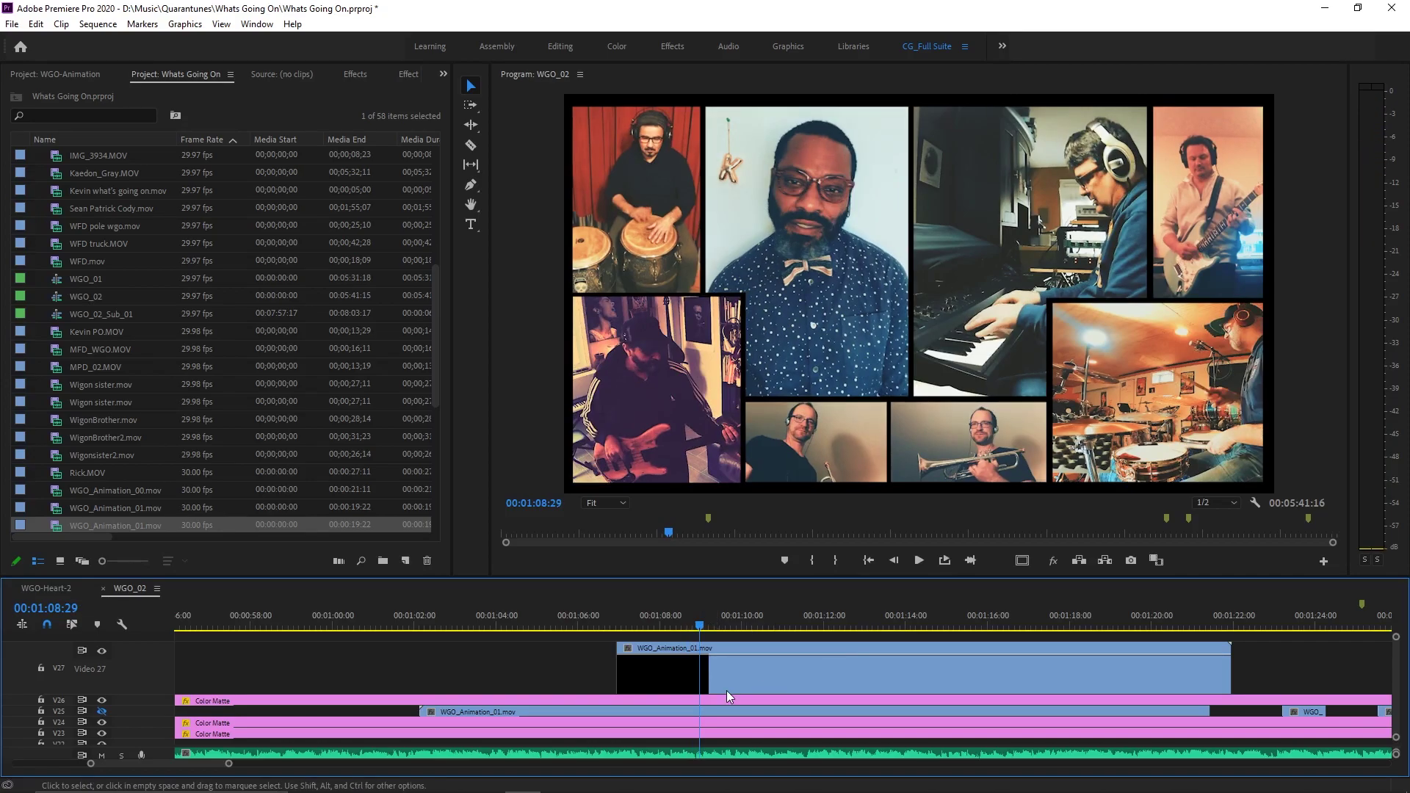
Razor-cut the V27 clip at the playhead and delete the right-hand piece.
{"action": "key", "text": "c"}
{"action": "left_click", "coordinate": [707, 682]}
{"action": "key", "text": "v"}
{"action": "left_click", "coordinate": [786, 680]}
{"action": "key", "text": "Delete"}
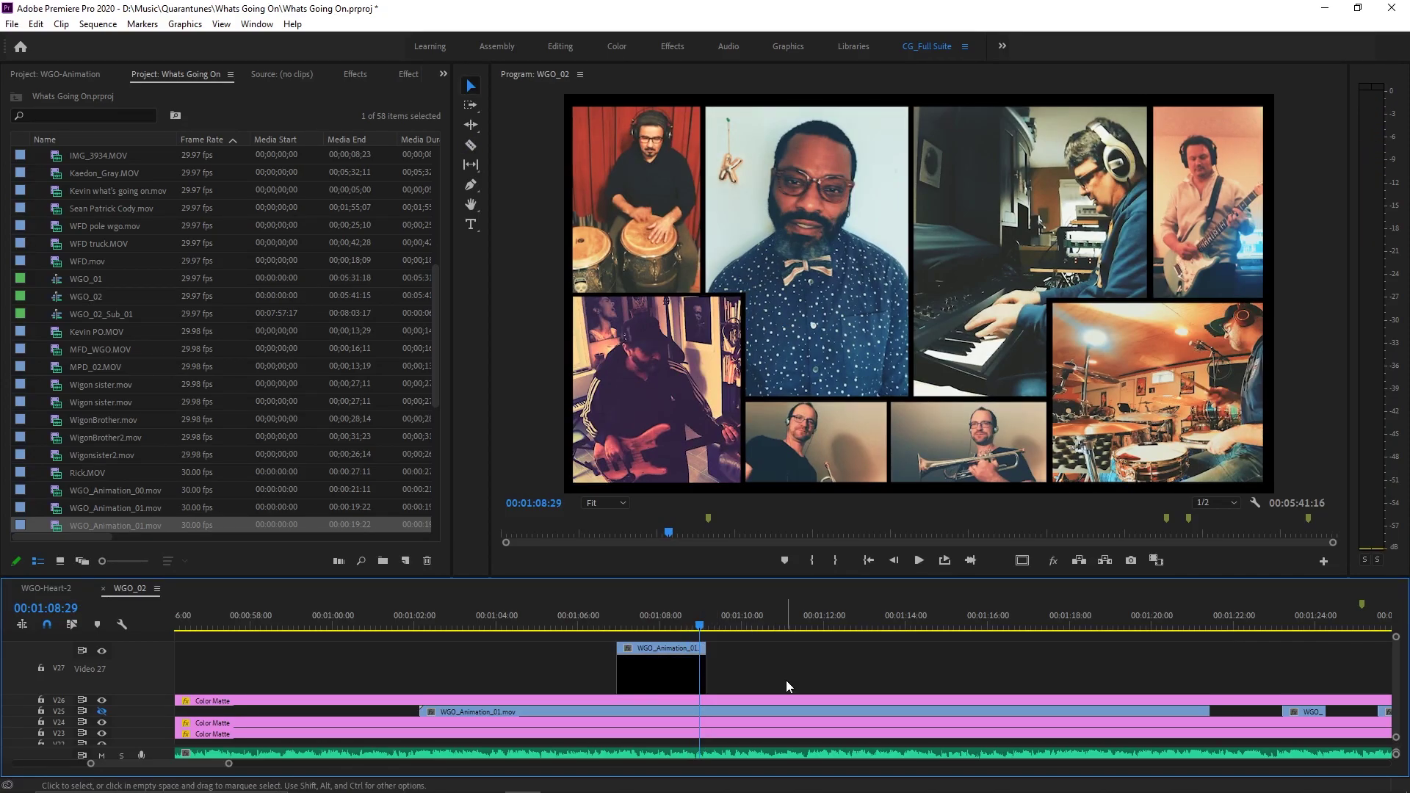
Trim the WGO_Animation_01 clip on V27 to about 1 second 26 frames so the heart frames the gesture.
{"action": "left_click_drag", "start_coordinate": [684, 621], "coordinate": [685, 671]}
{"action": "left_click", "coordinate": [653, 623]}
{"action": "mouse_move", "coordinate": [618, 625]}
{"action": "left_mouse_down"}
{"action": "mouse_move", "coordinate": [735, 628]}
{"action": "mouse_move", "coordinate": [629, 628]}
{"action": "left_mouse_up"}
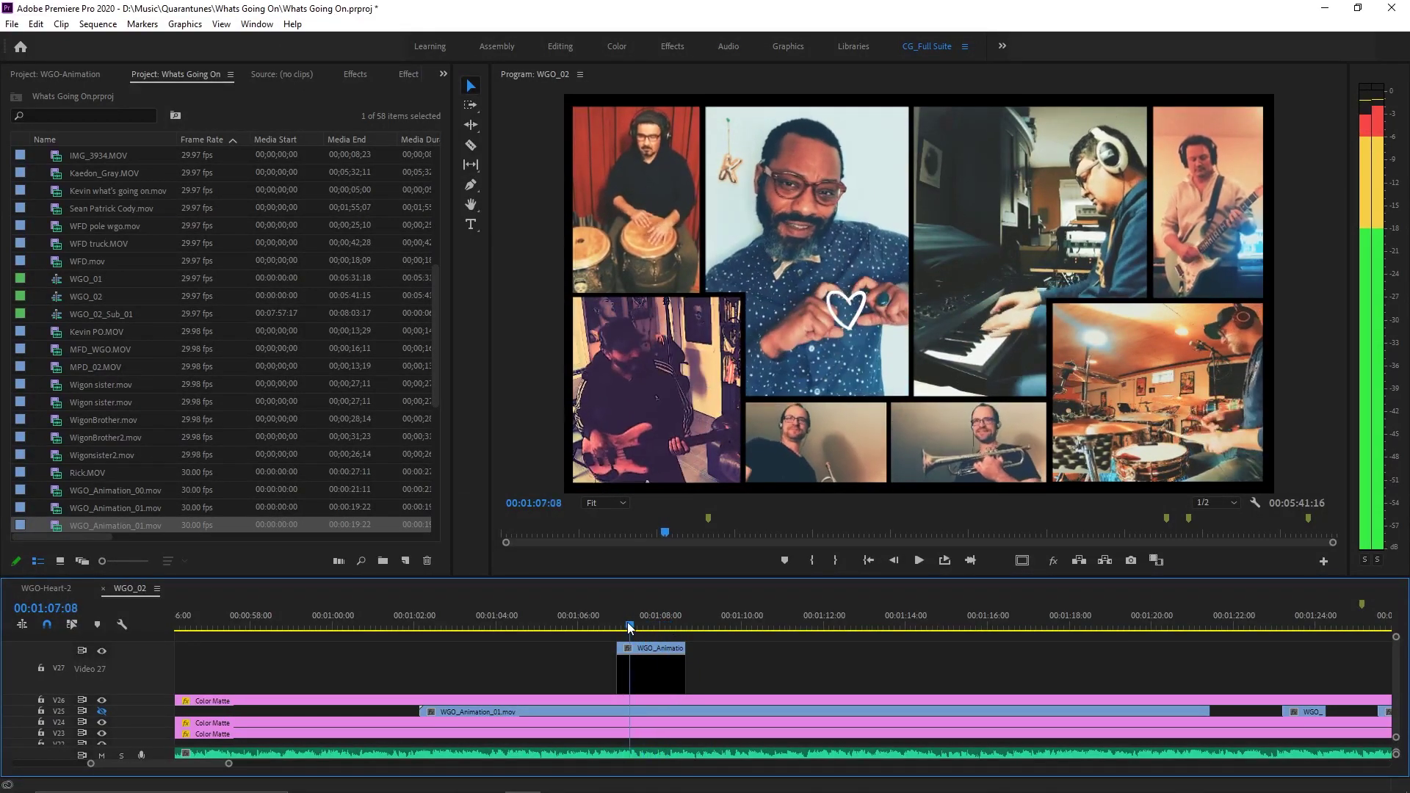